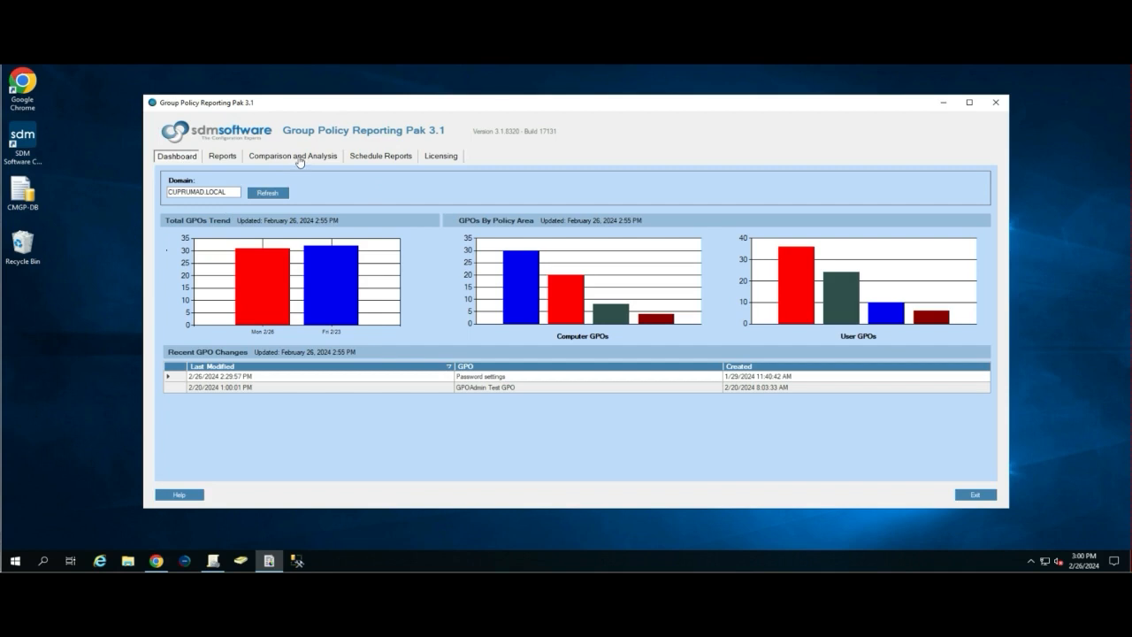
Step: Open the Group Policy Comparison utility, start a new comparison and add a slot for a third GPO
left_click(301, 158)
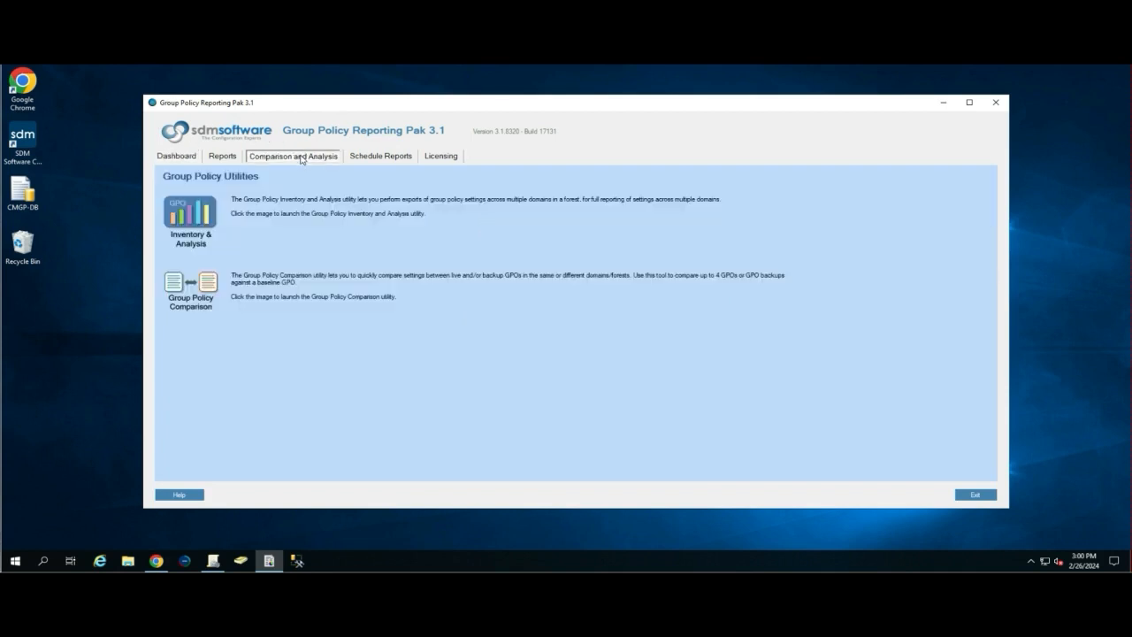
left_click(197, 310)
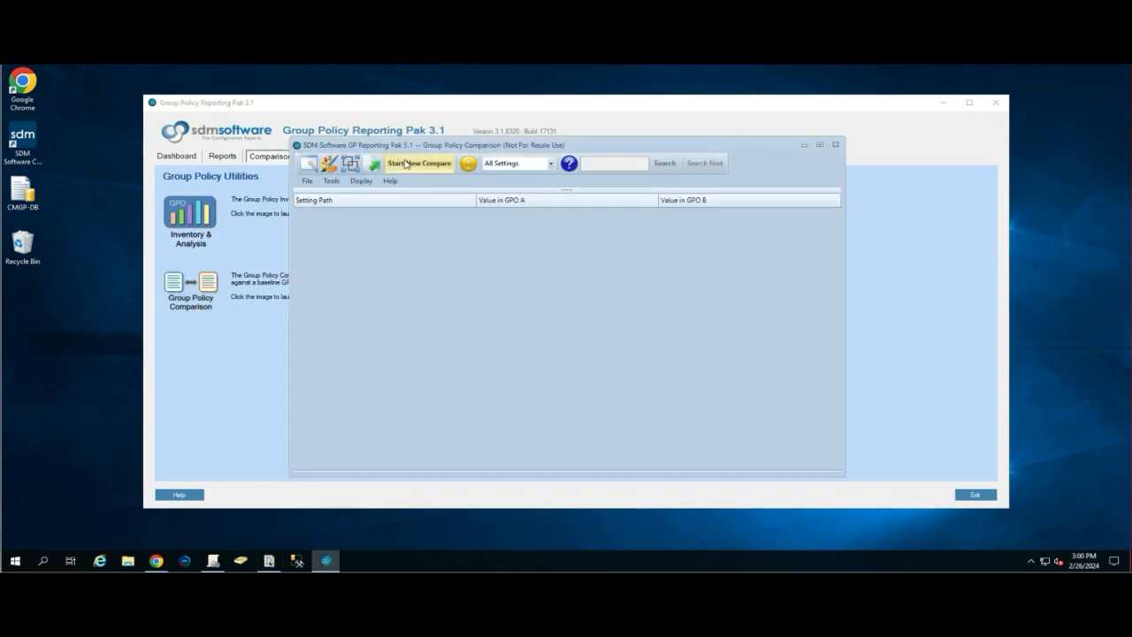
left_click(406, 167)
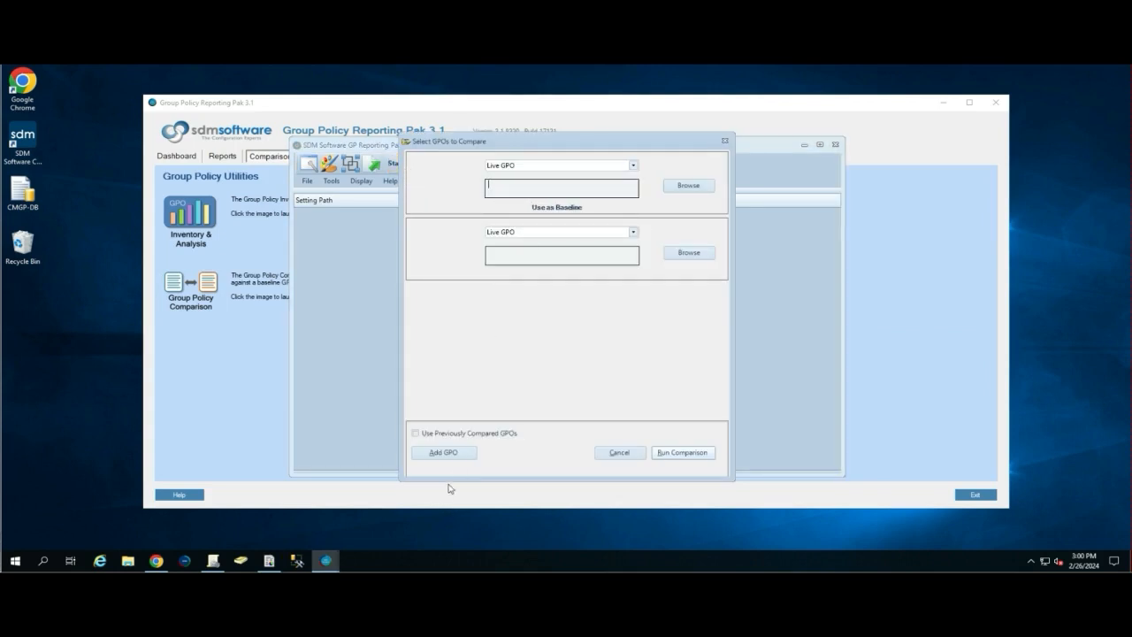
left_click(447, 457)
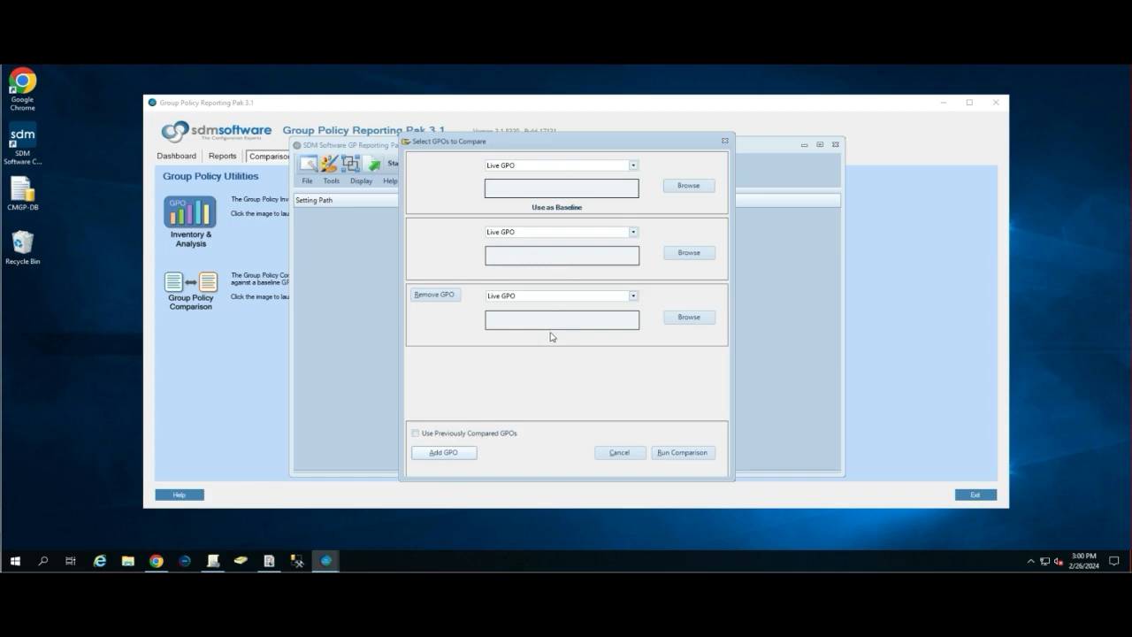
Step: Choose the live GPO Windows 11 v23H2 Security Baseline as the baseline for the comparison
left_click(685, 187)
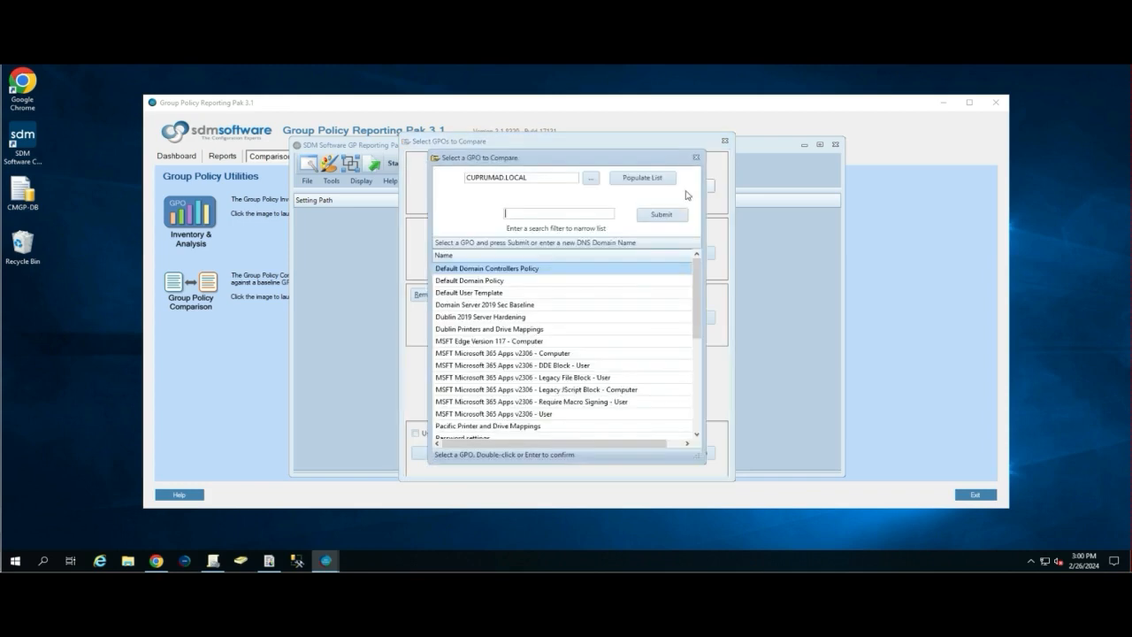
left_click_drag(698, 297, 703, 407)
left_click(496, 418)
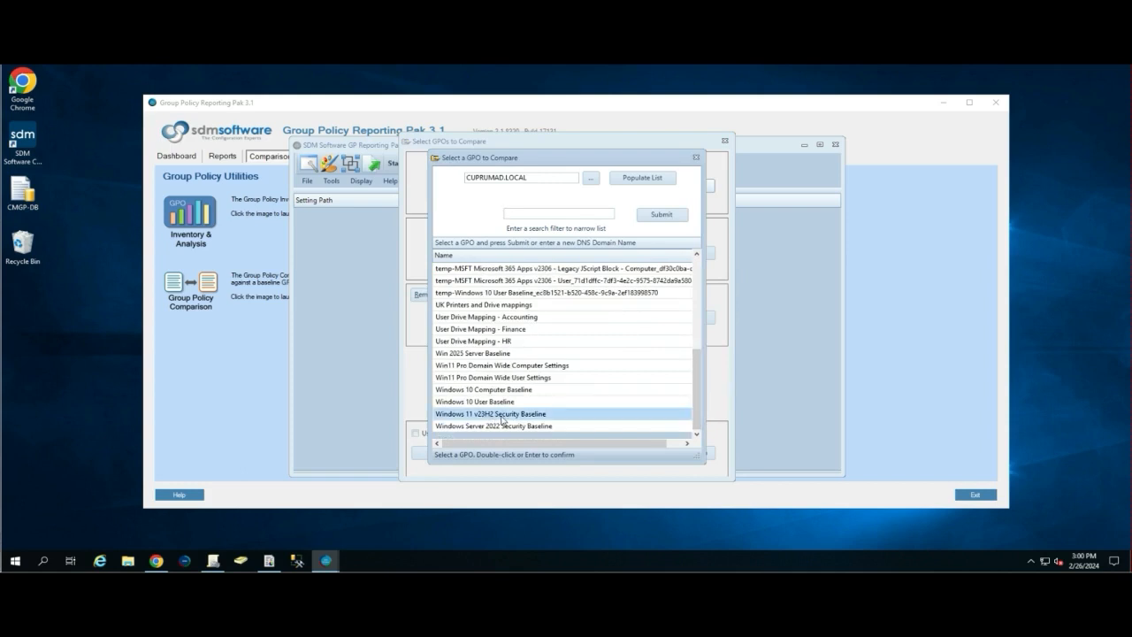
left_click(664, 222)
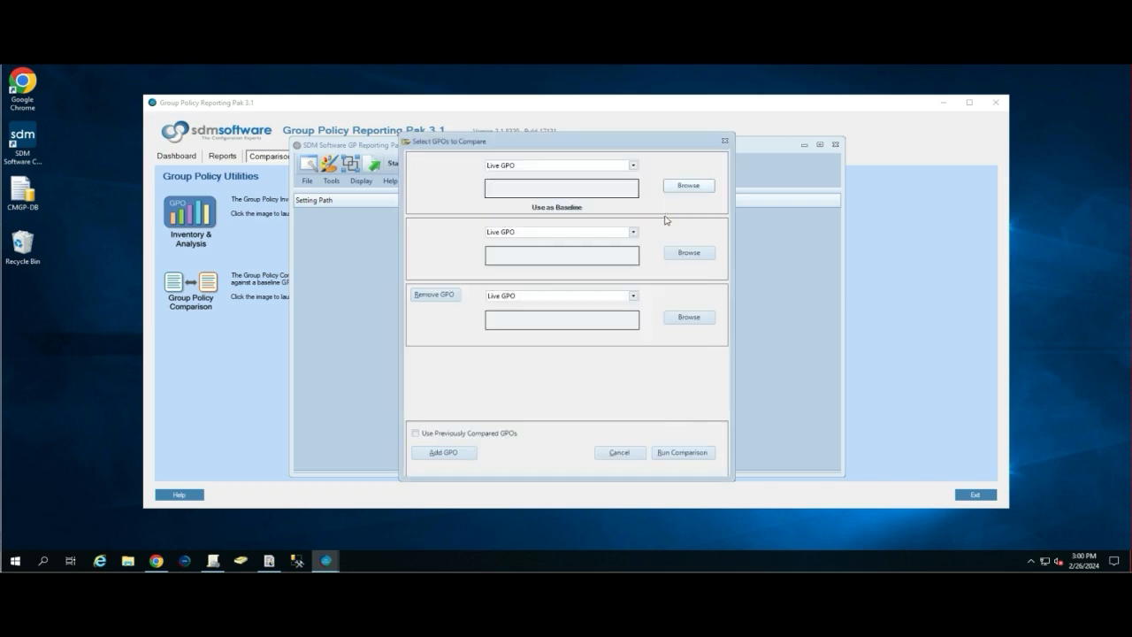
Step: Choose the live GPO Password settings as the second GPO to compare
left_click(689, 256)
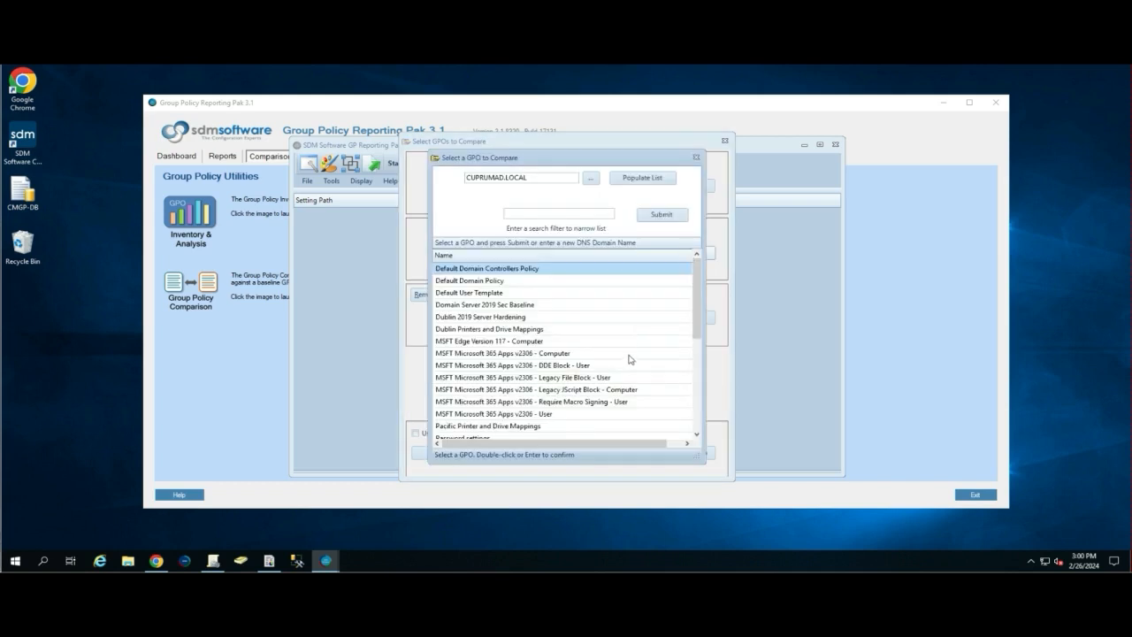
left_click_drag(697, 305, 698, 330)
left_click(470, 389)
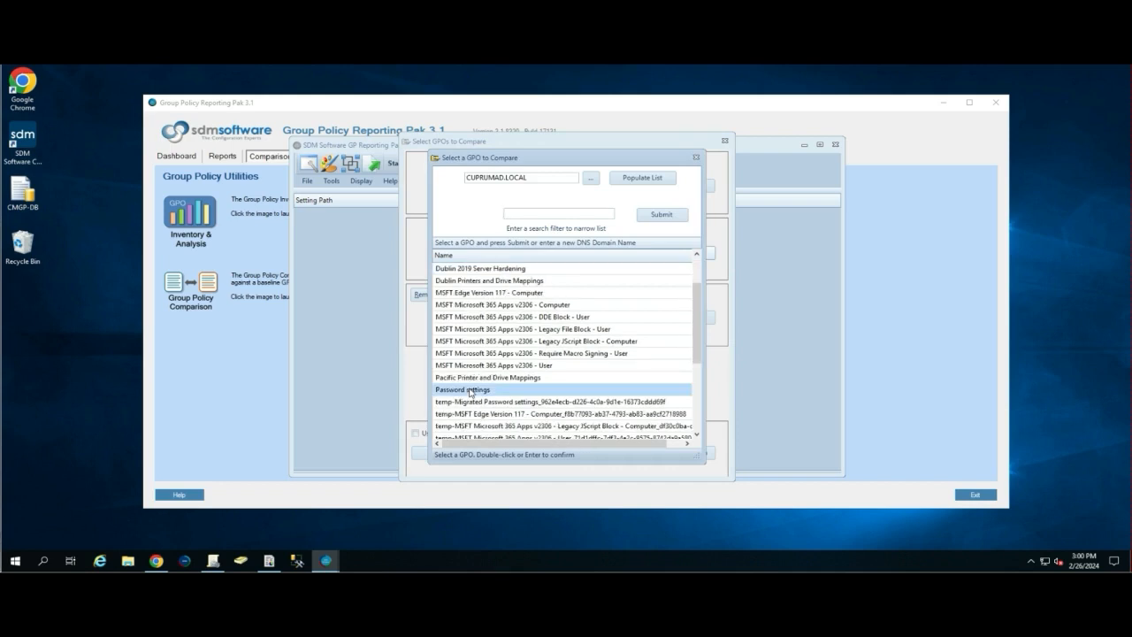
left_click(660, 215)
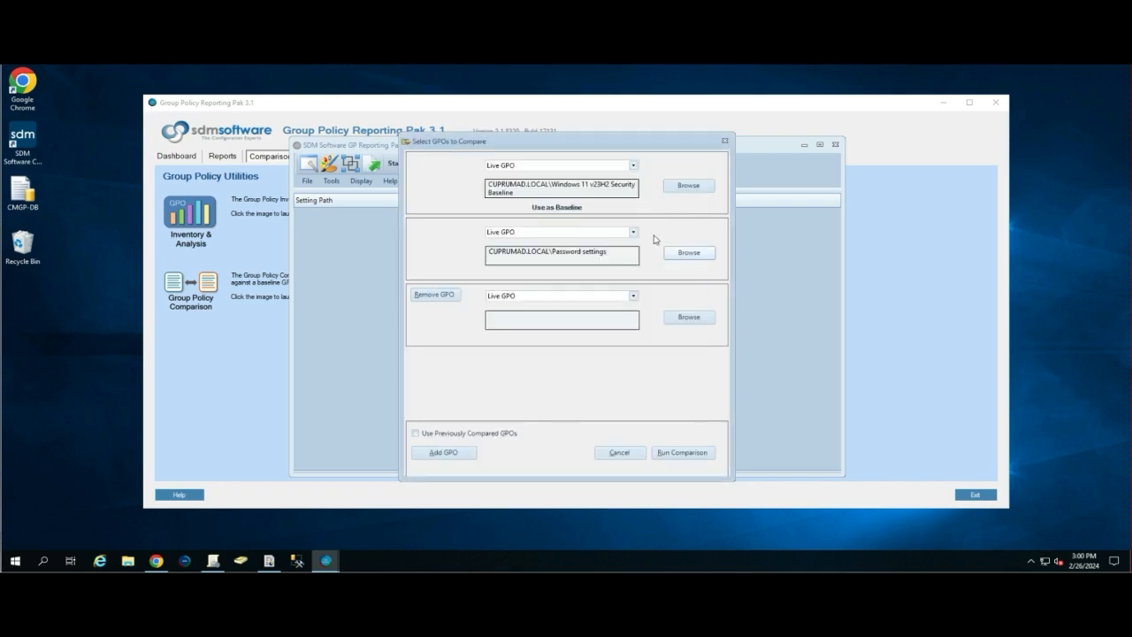
Step: Choose Windows 10 User Baseline as the third GPO and run the comparison
left_click(689, 316)
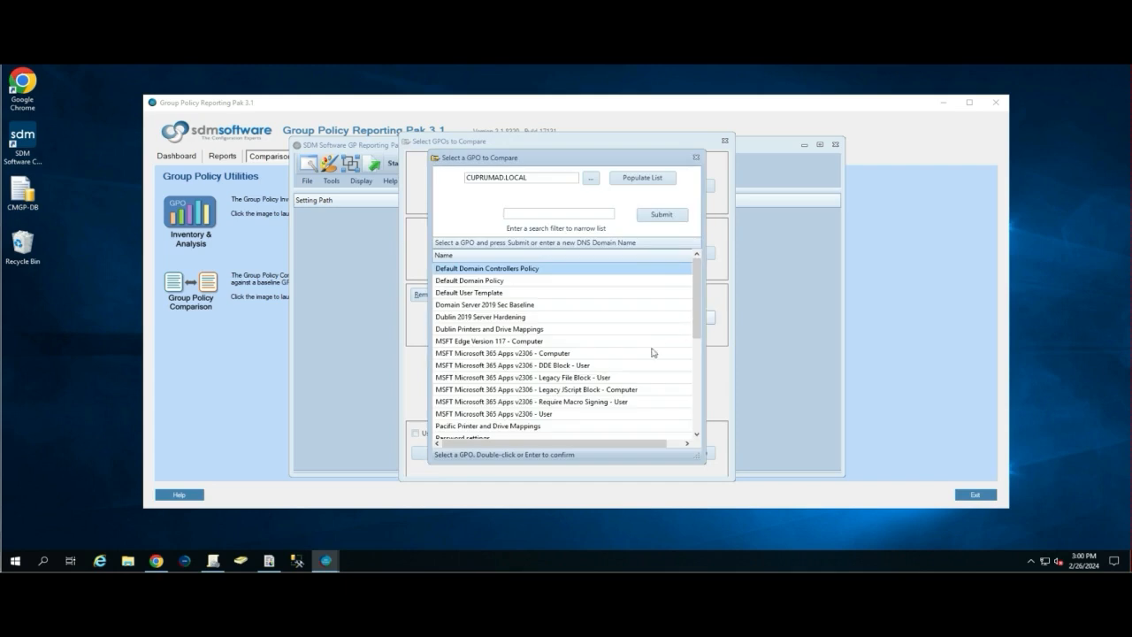
scroll(664, 344, "down", 5)
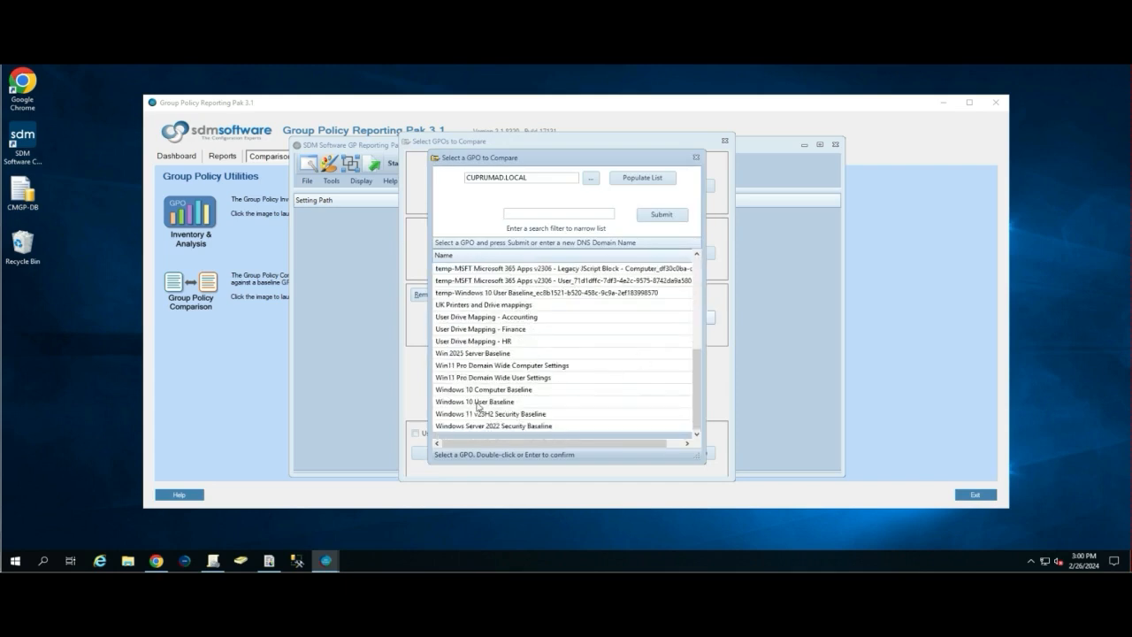
left_click(478, 402)
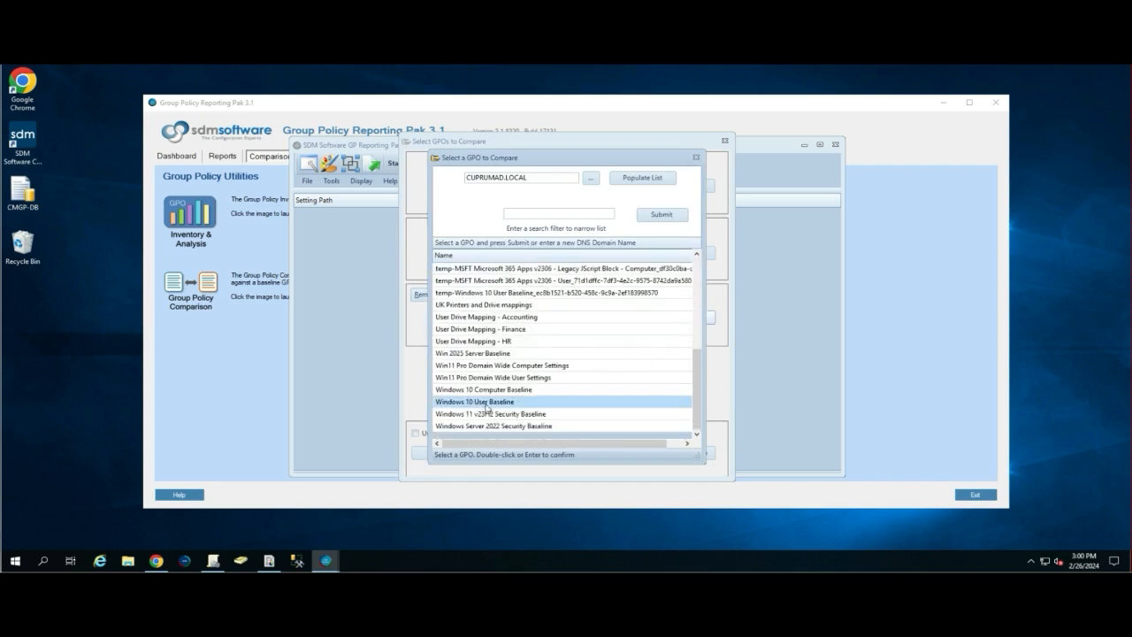
left_click(663, 215)
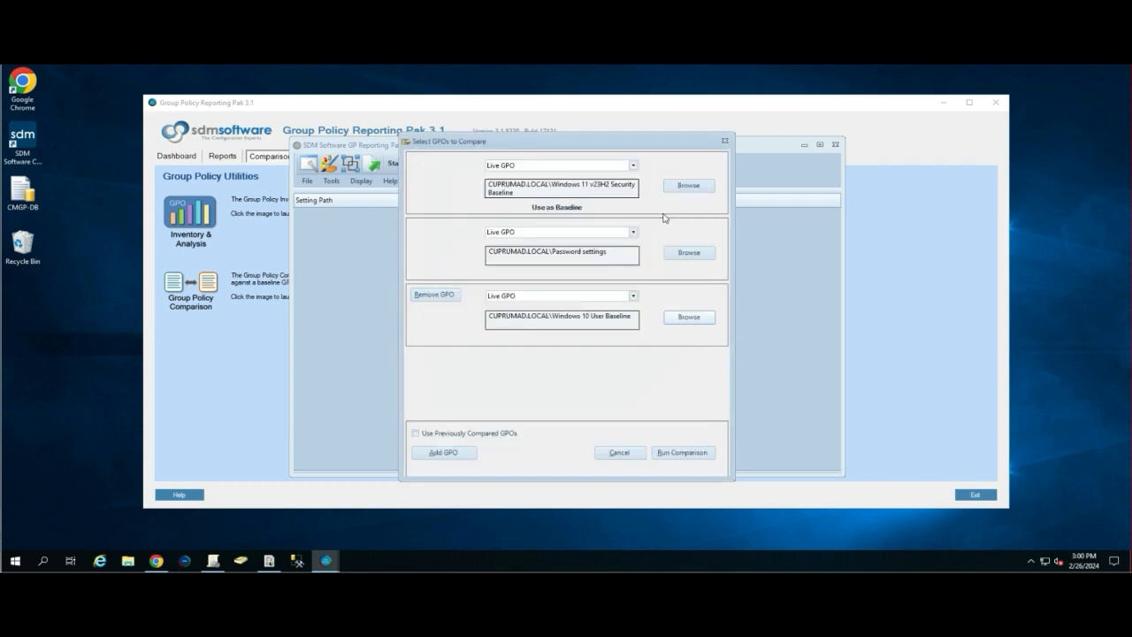
left_click(687, 454)
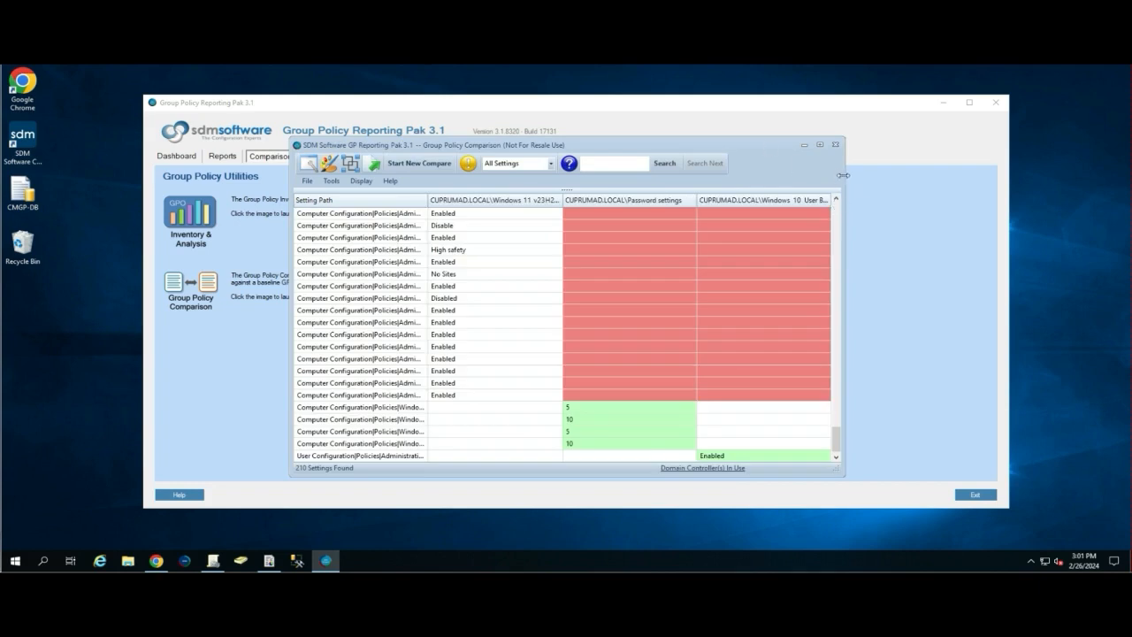
Step: Widen the comparison results window and its Setting Path column, and look through the differences between the three GPOs
left_click_drag(845, 175, 1028, 175)
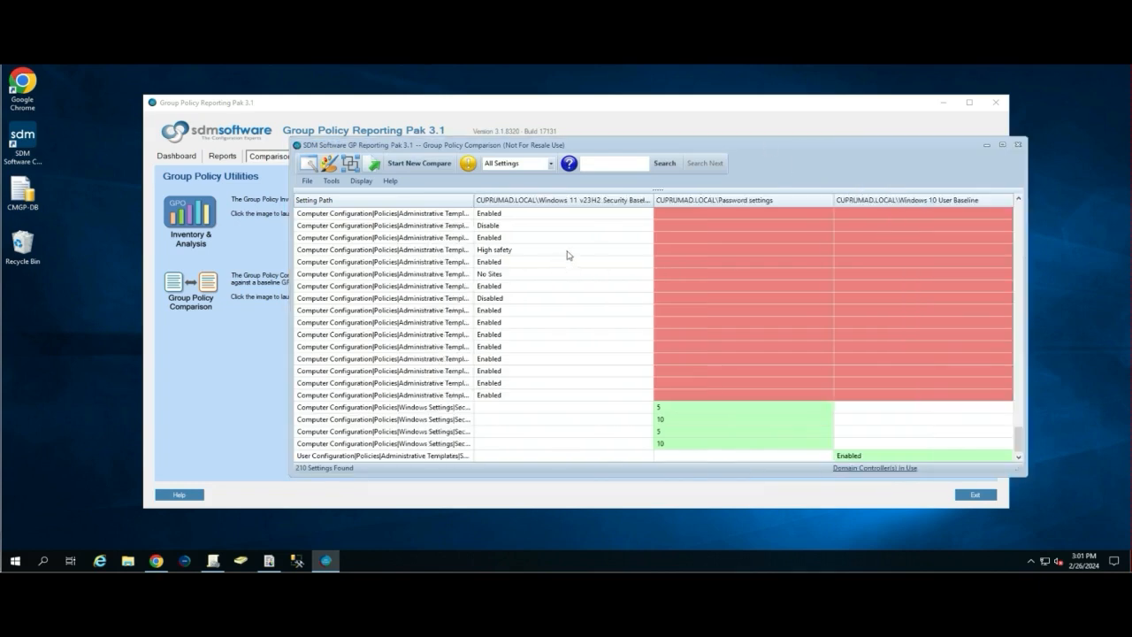
scroll(530, 273, "down", 1)
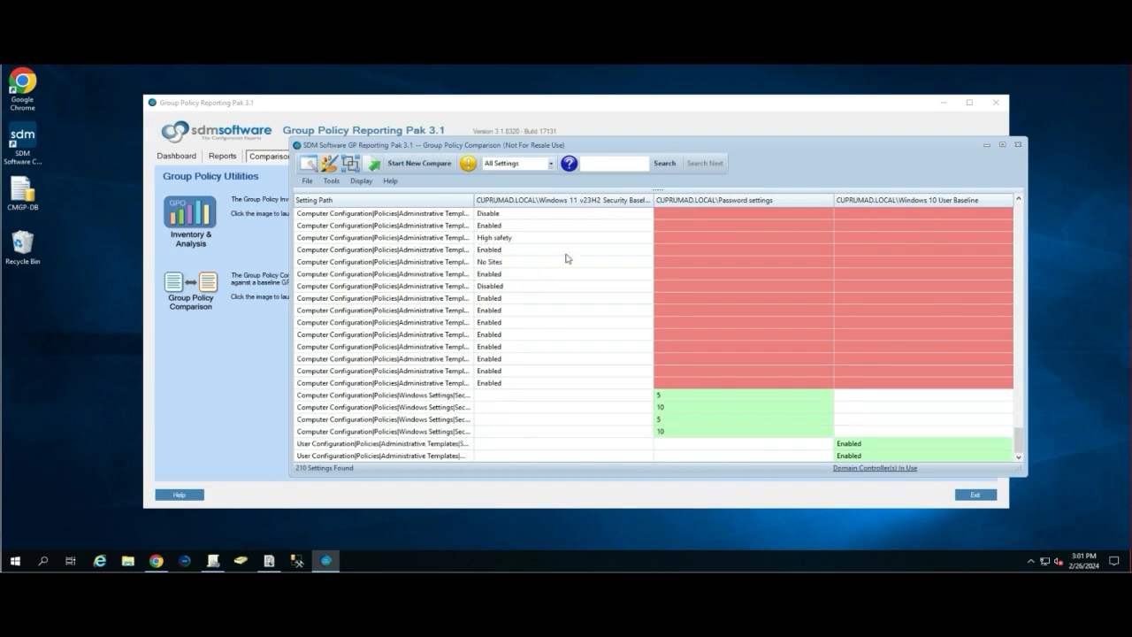
left_click_drag(1017, 435, 1017, 214)
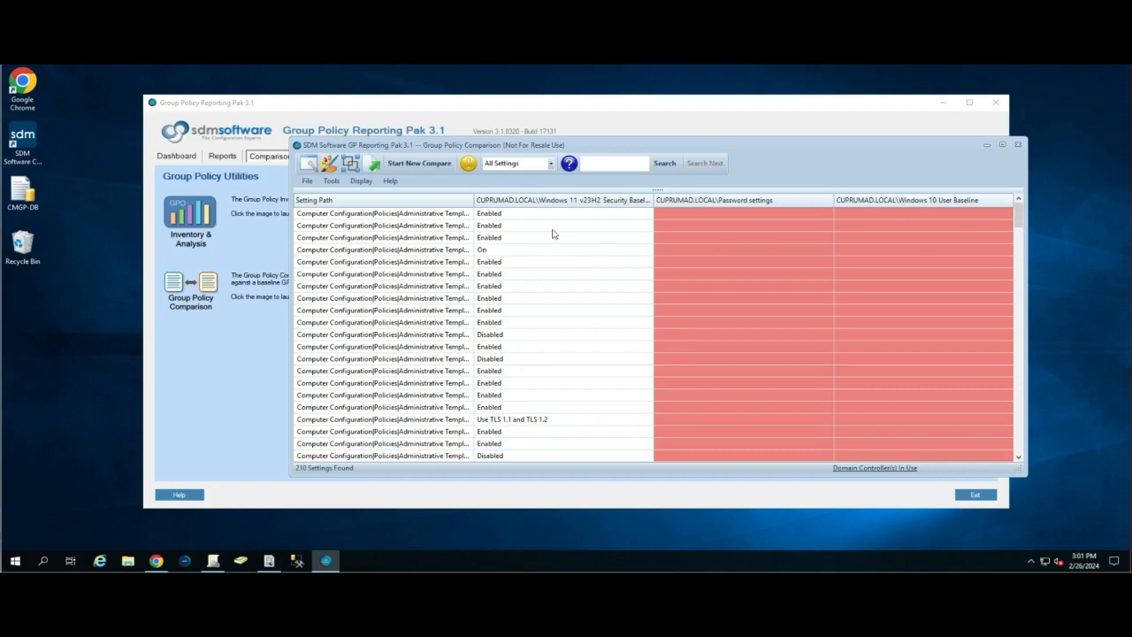
double_click(475, 199)
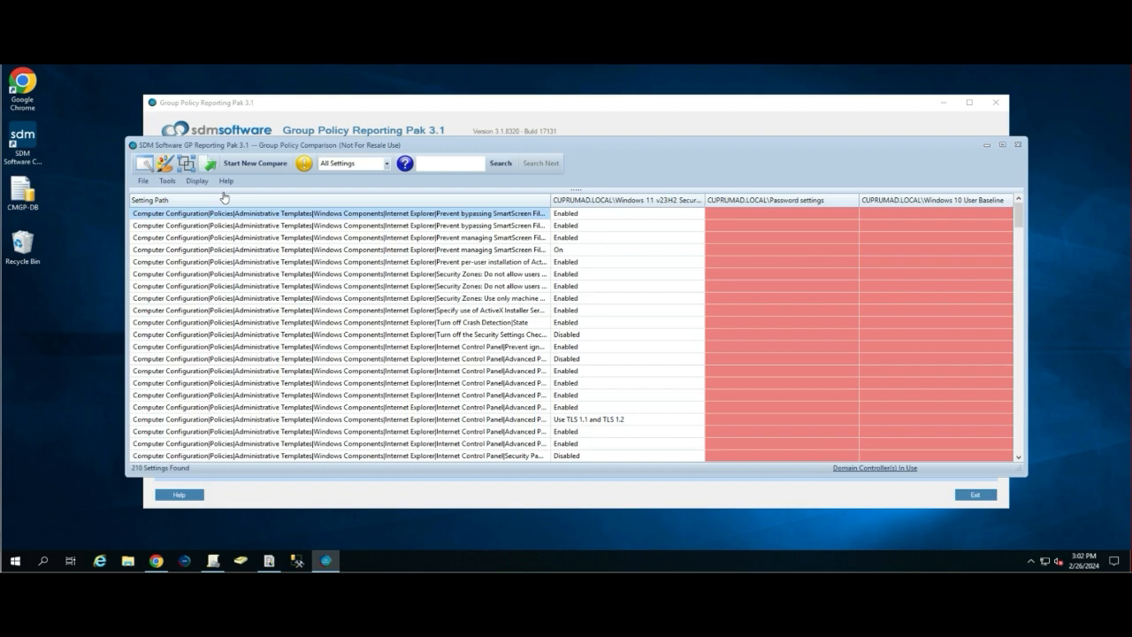
Step: Copy the setting paths of the first eight Internet Explorer rows and of the account policy and user configuration rows ending the list
left_click_drag(428, 218, 479, 293)
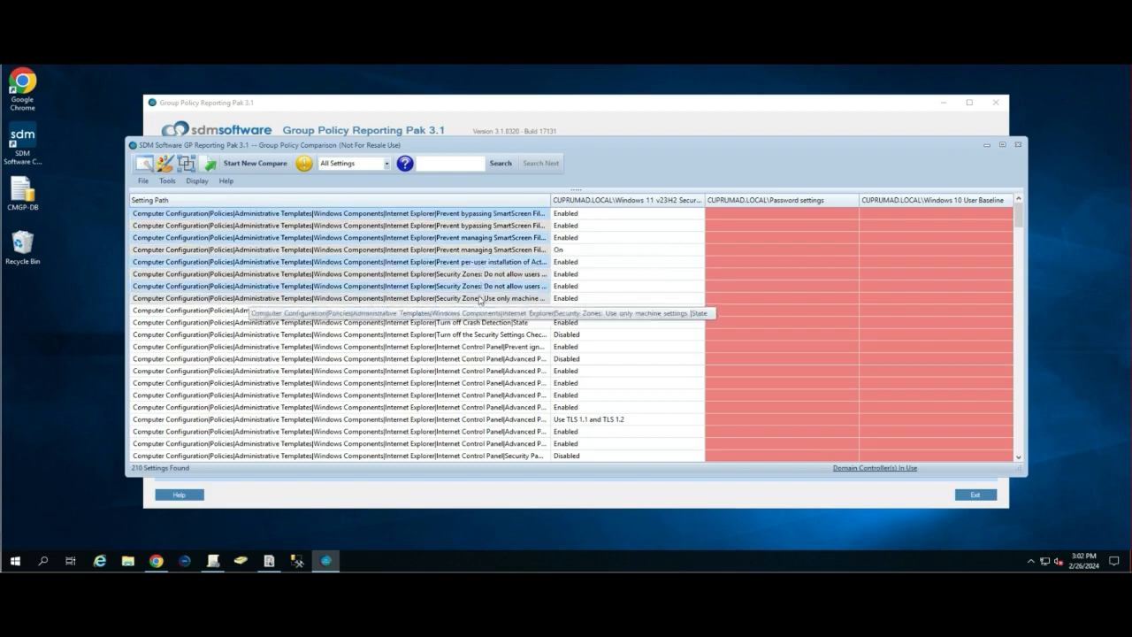
scroll(479, 293, "down", 20)
left_click_drag(550, 200, 668, 200)
scroll(548, 339, "down", 20)
left_click_drag(619, 395, 570, 458)
Step: Launch Notepad, paste the copied setting paths into a blank document and move its window aside for reference
right_click(15, 560)
left_click(44, 511)
type("n")
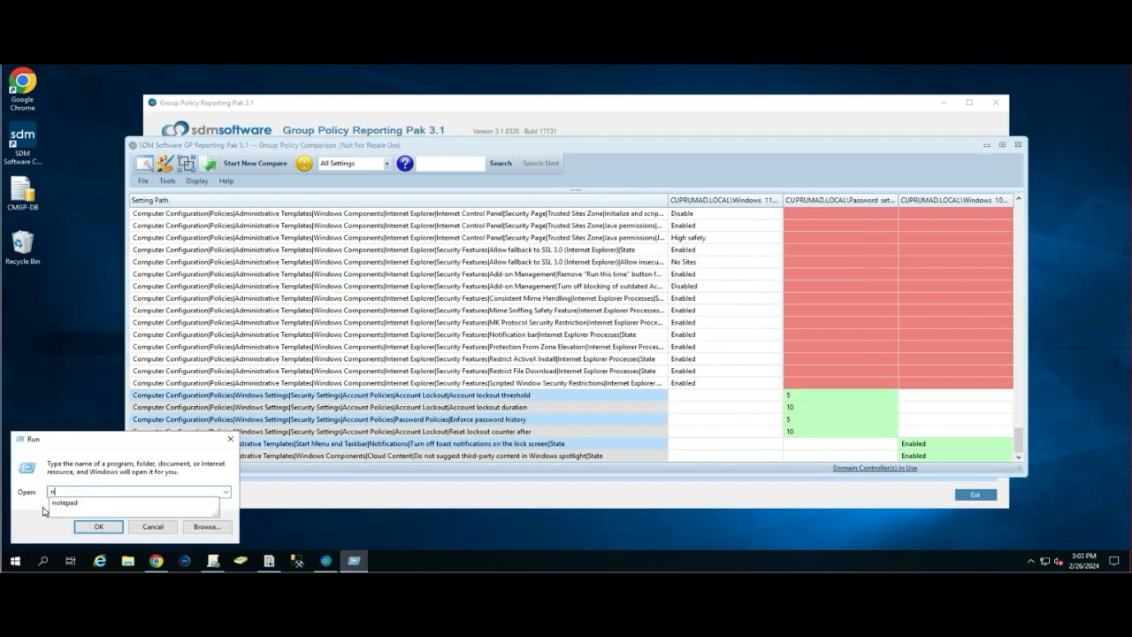
type("otepad")
key("Return")
key("ctrl+v")
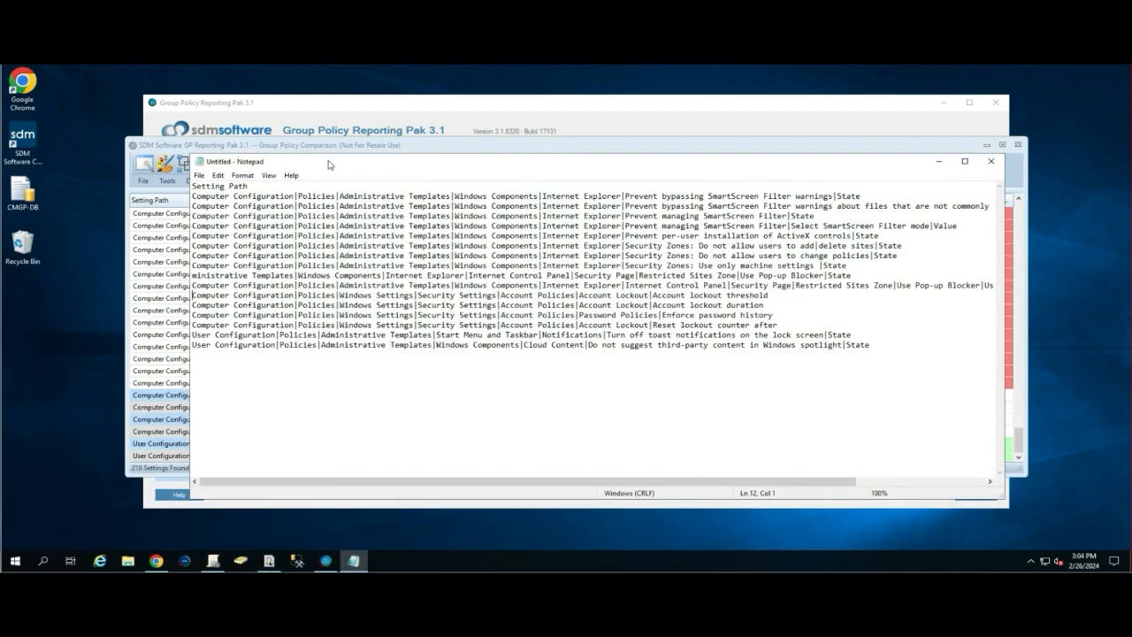
left_click_drag(329, 162, 210, 130)
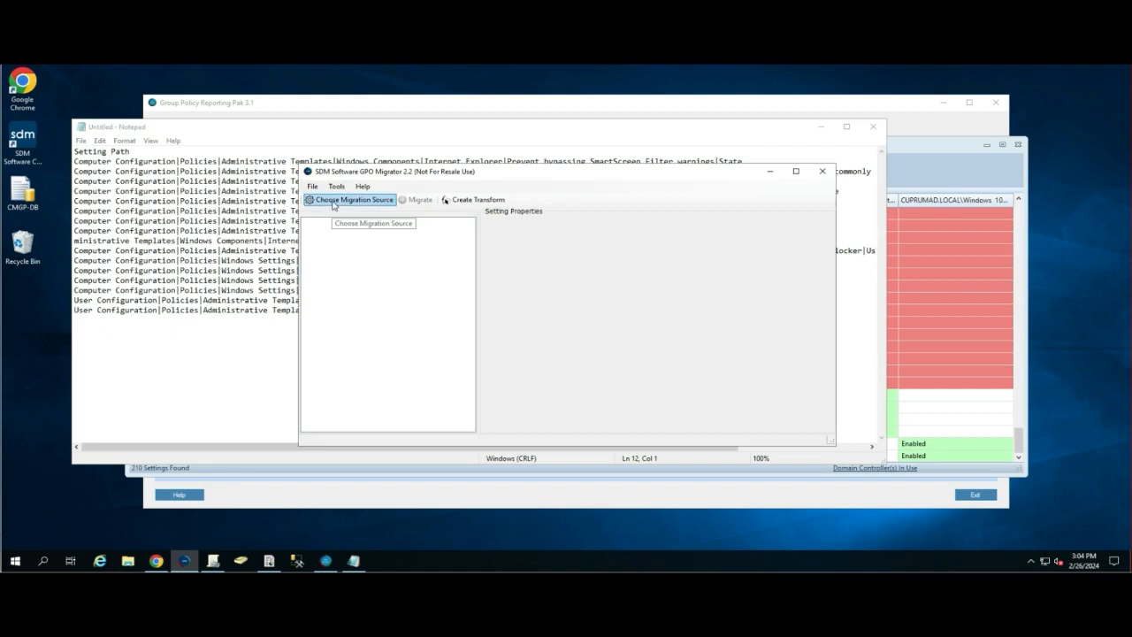
Step: In GPO Migrator, load the GPO Windows 11 v23H2 Security Baseline as the source for a migration to GPO
left_click(345, 202)
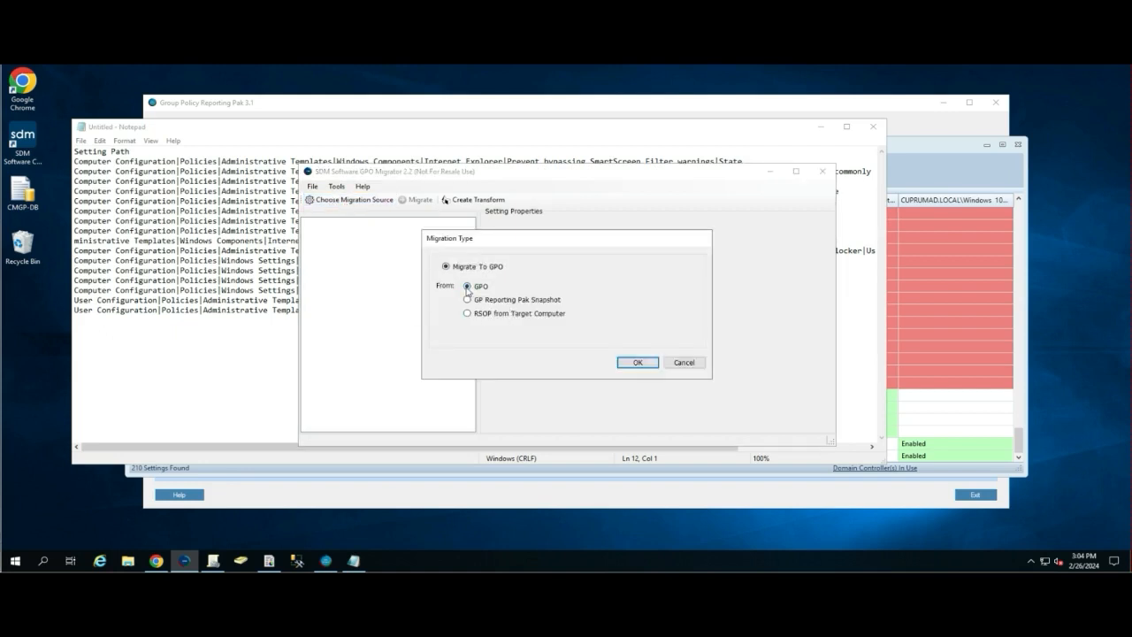
left_click(636, 363)
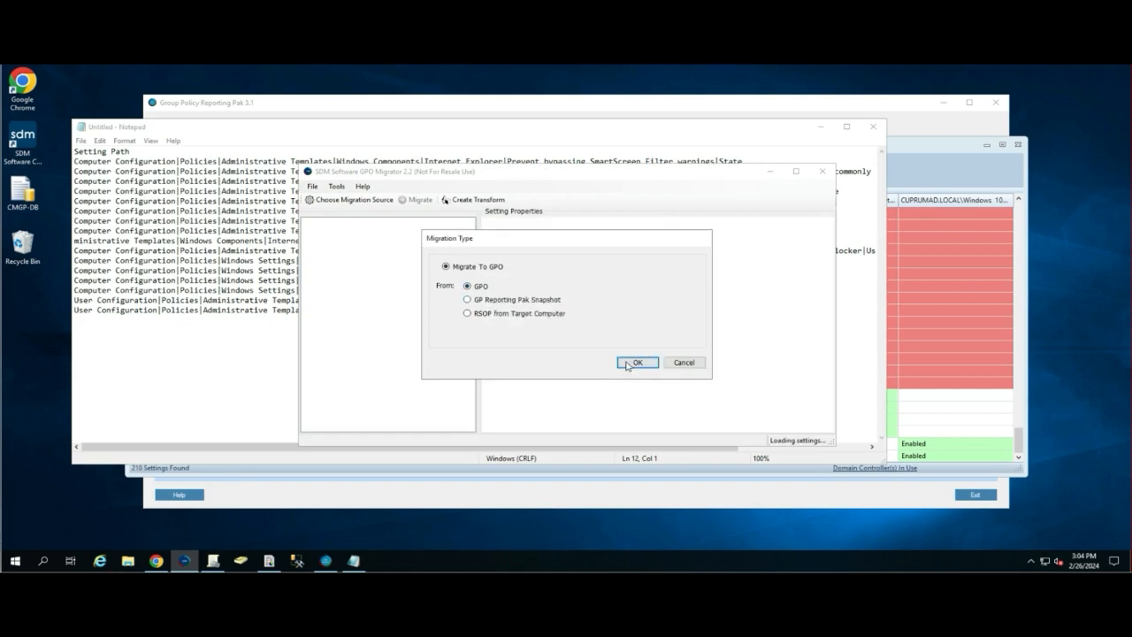
left_click_drag(660, 265, 661, 381)
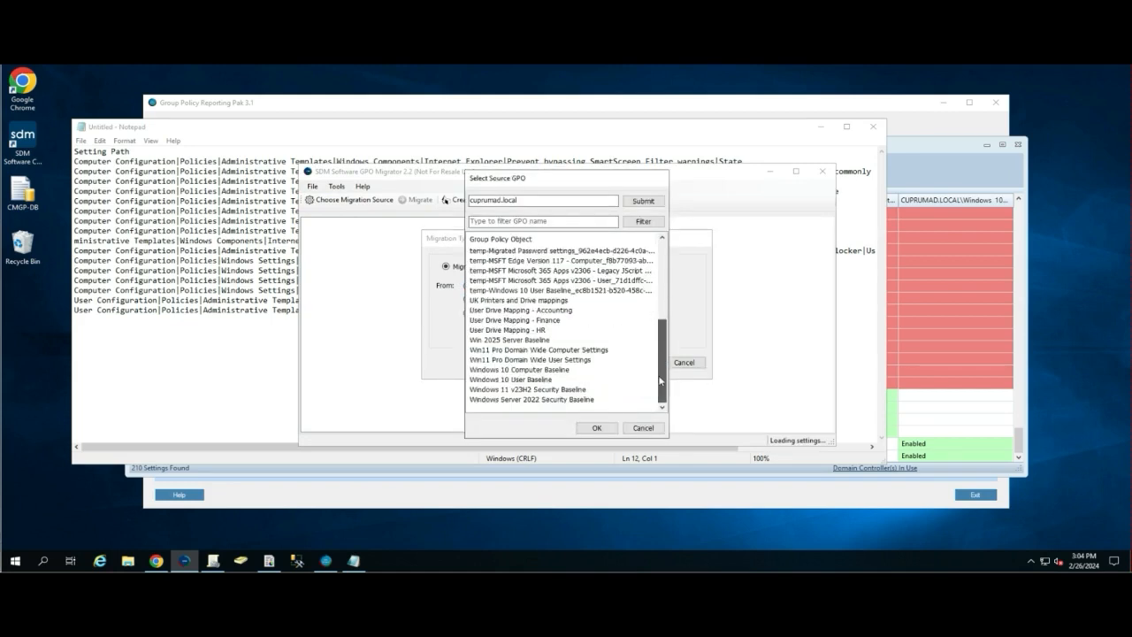
left_click(521, 391)
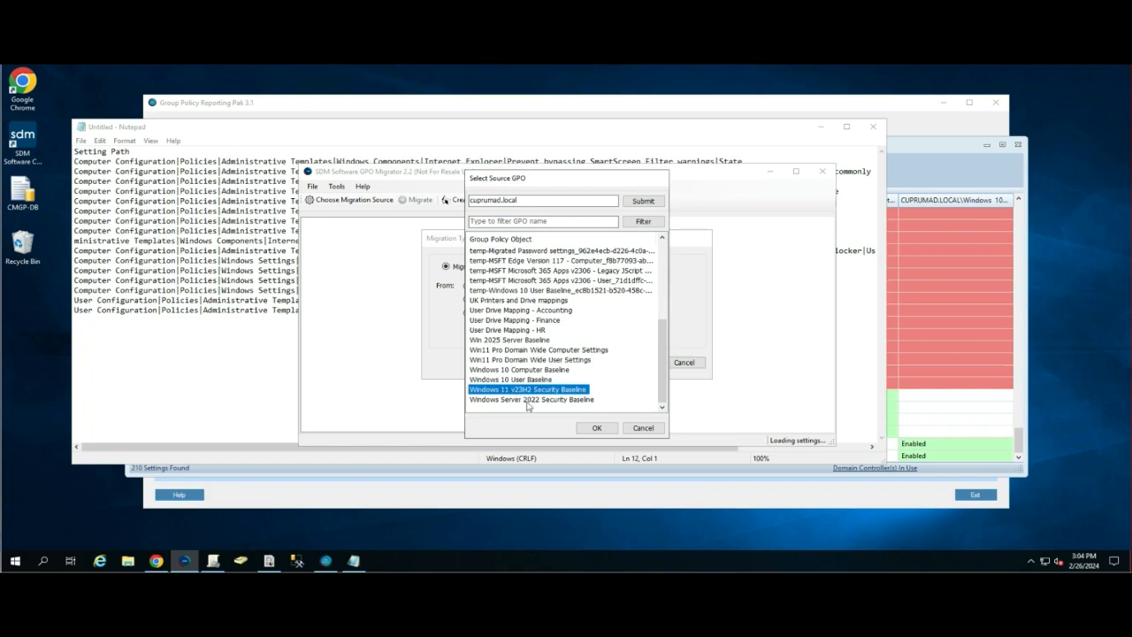
left_click(594, 429)
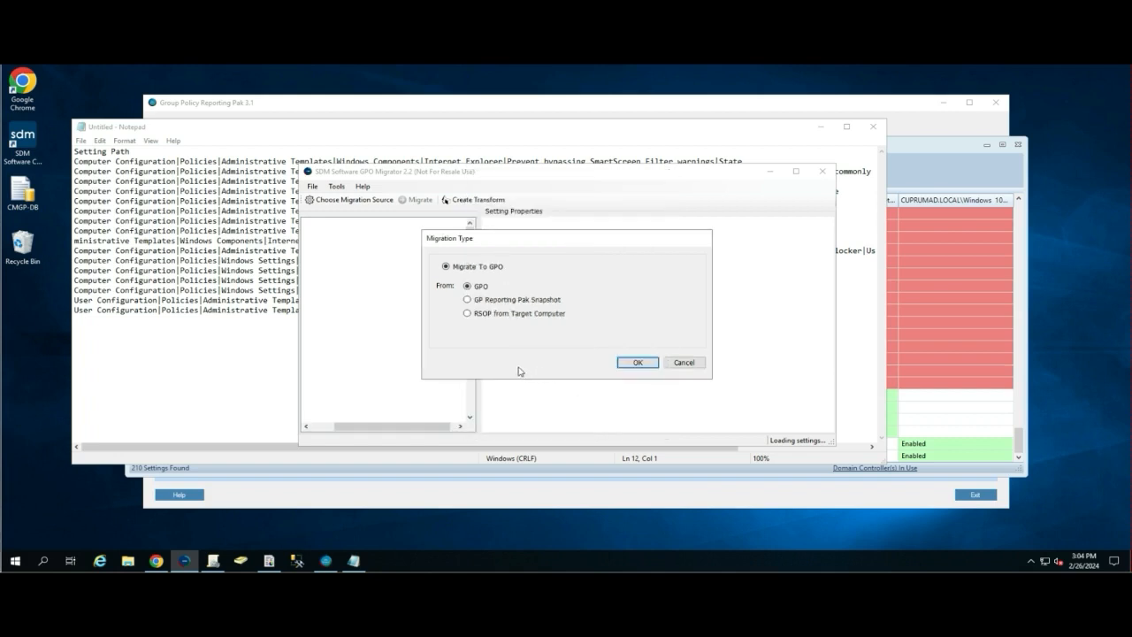
key("Return")
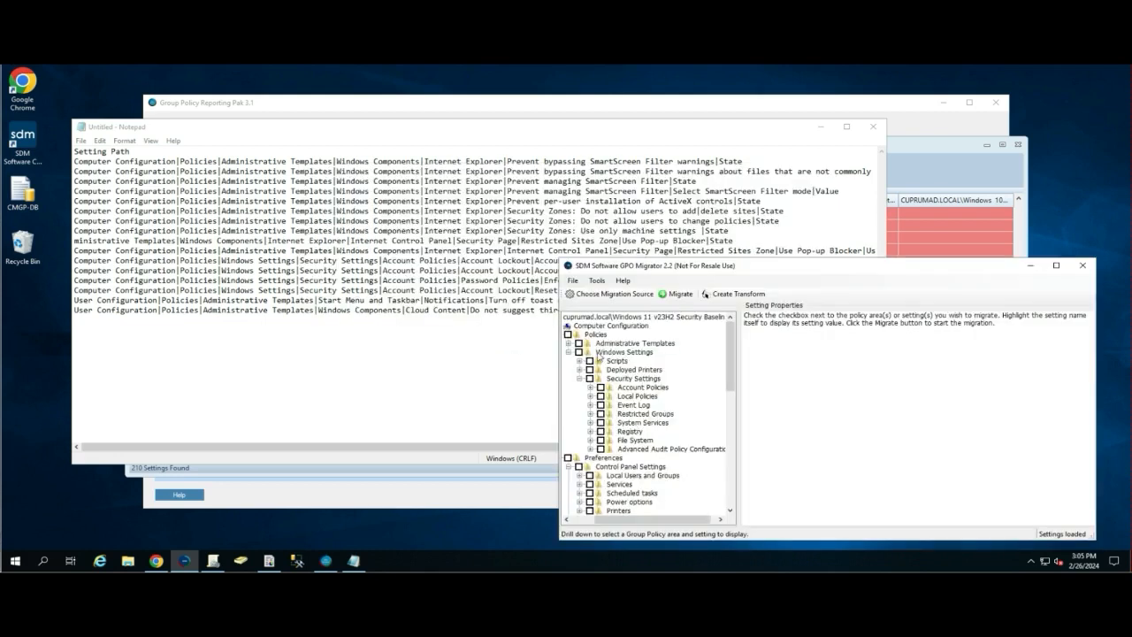
Step: Expand the Internet Explorer policies through Internet Control Panel and Security Page to the Restricted Sites Zone settings
left_click(602, 370)
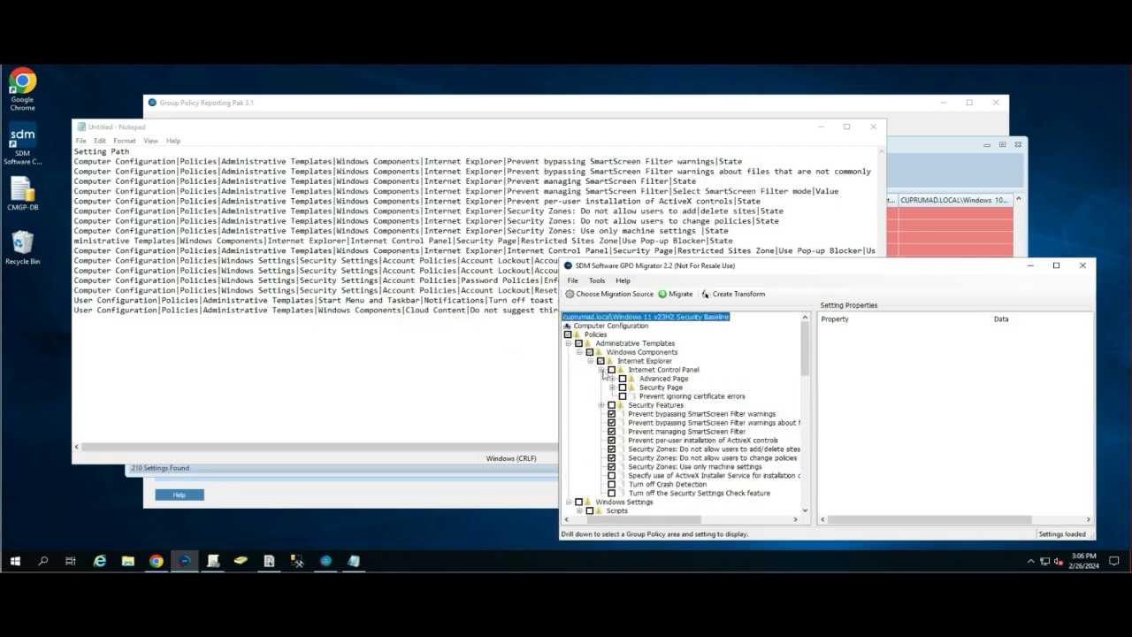
left_click(612, 387)
left_click(623, 414)
scroll(690, 419, "down", 6)
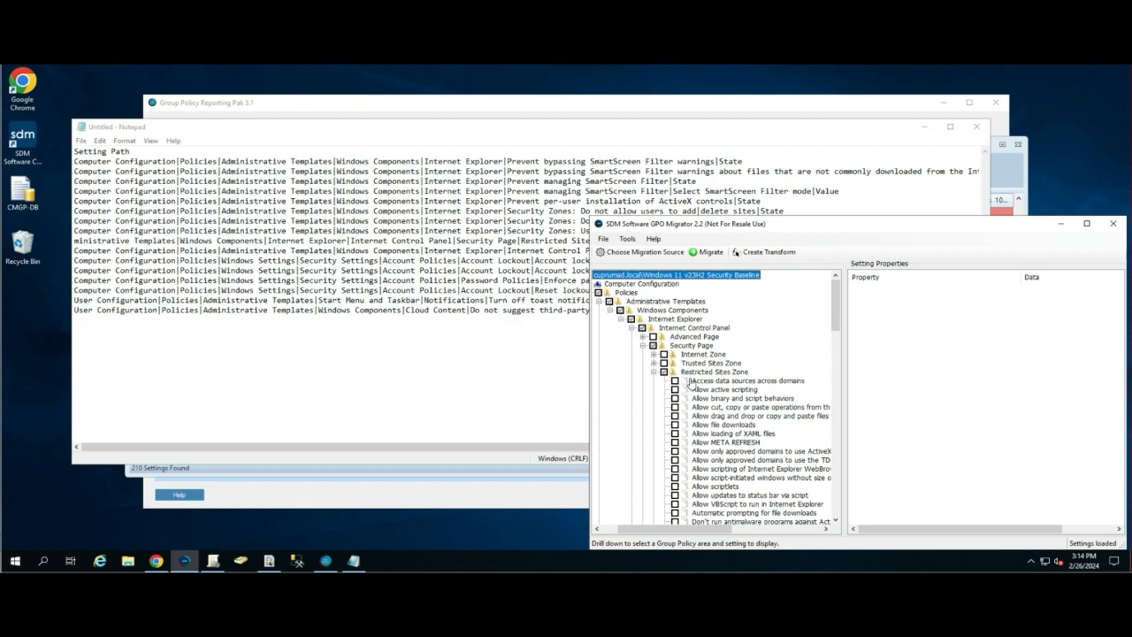
Step: Migrate the checked settings into a new GPO named Intune Windows Hardening in the cuprumad.local domain
left_click_drag(689, 224, 605, 194)
left_click(627, 222)
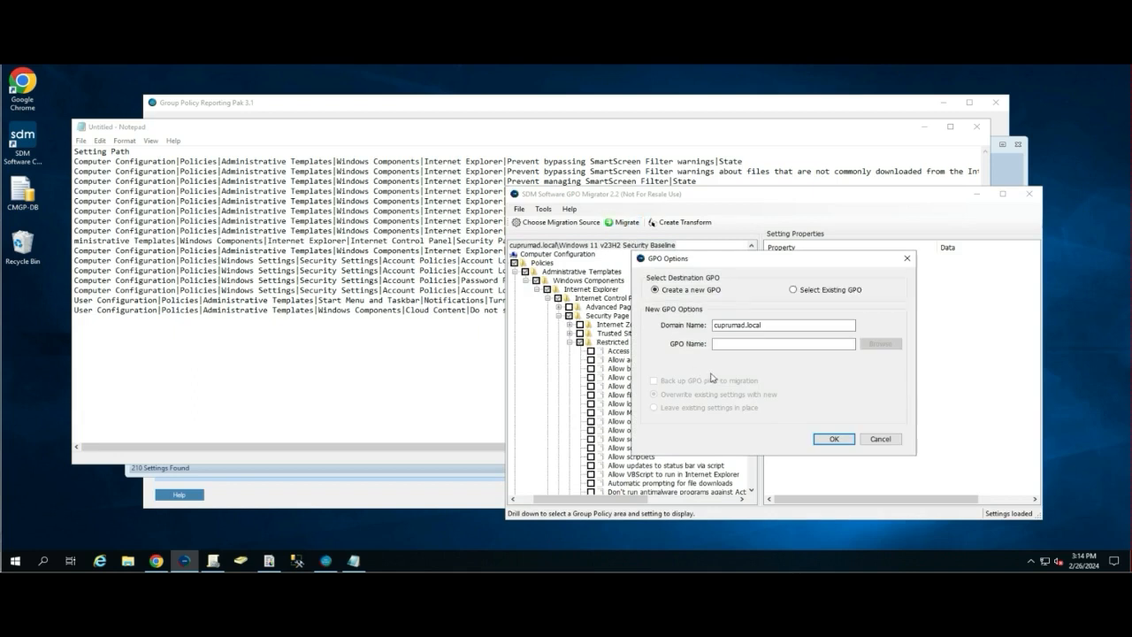
left_click(741, 347)
type("Intune Windows Hardening")
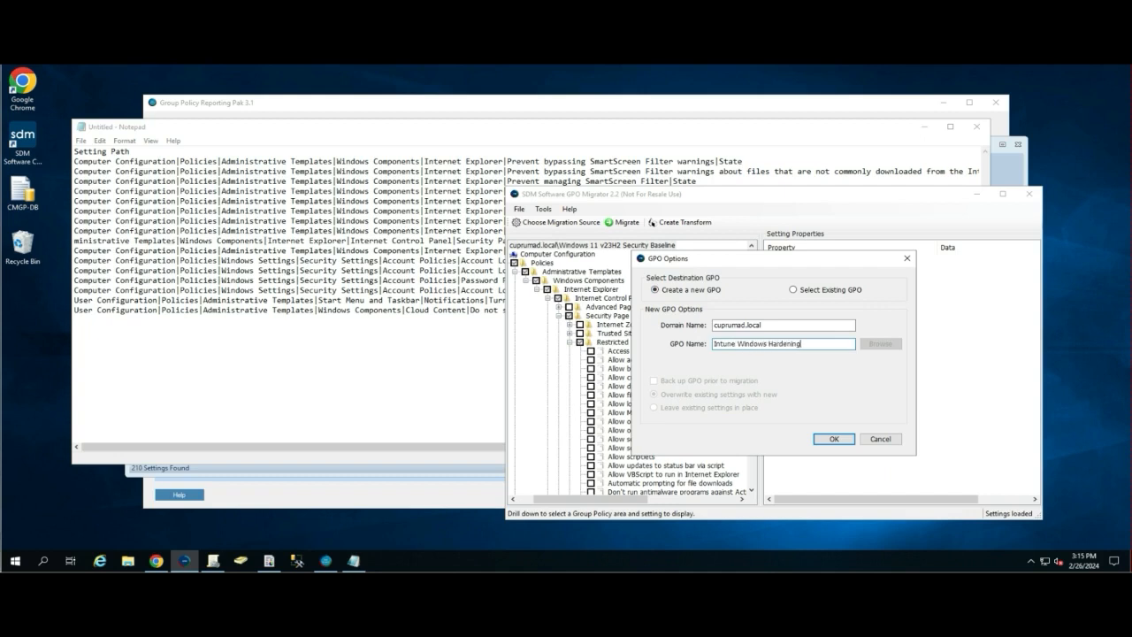
left_click(827, 438)
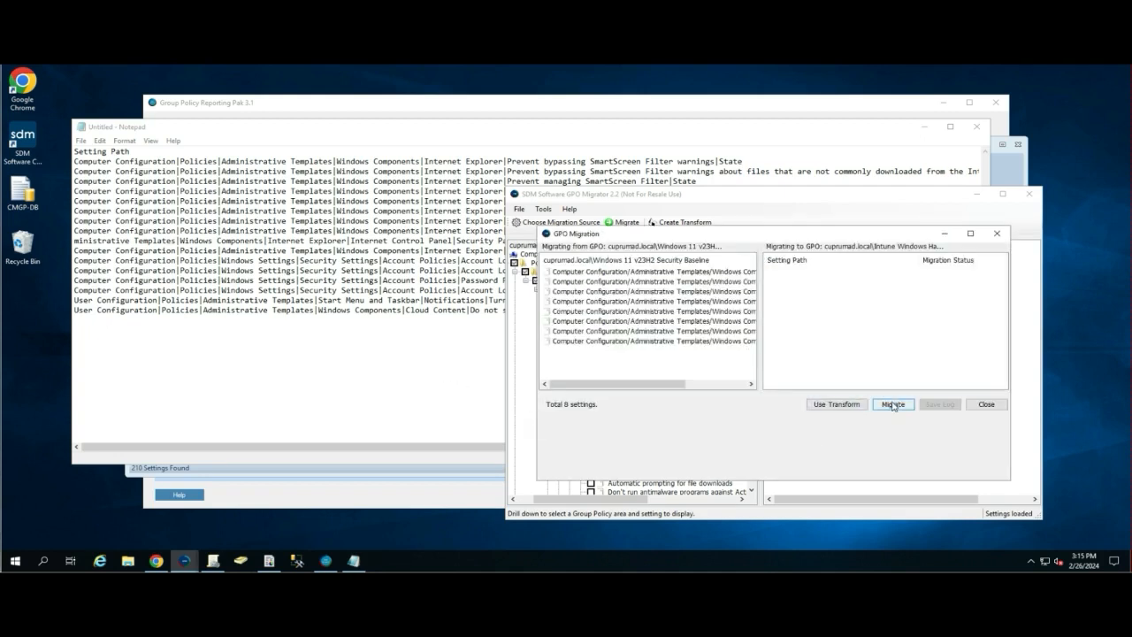
left_click(892, 405)
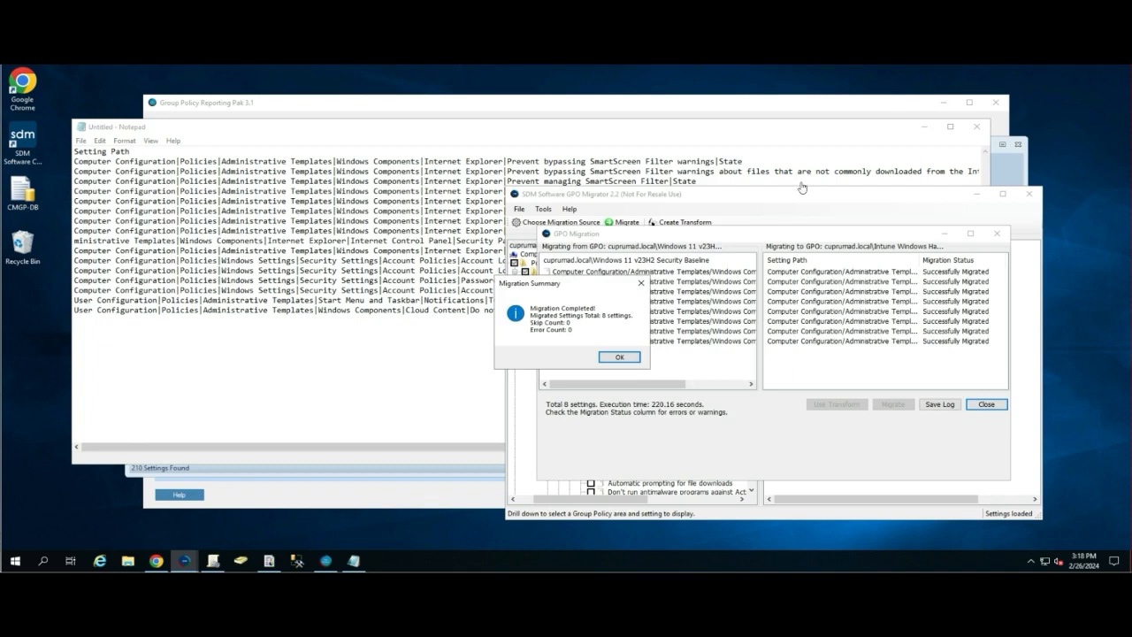
Step: Close the completed migration and load the GPO Password settings as the source for another migration to GPO
left_click(618, 358)
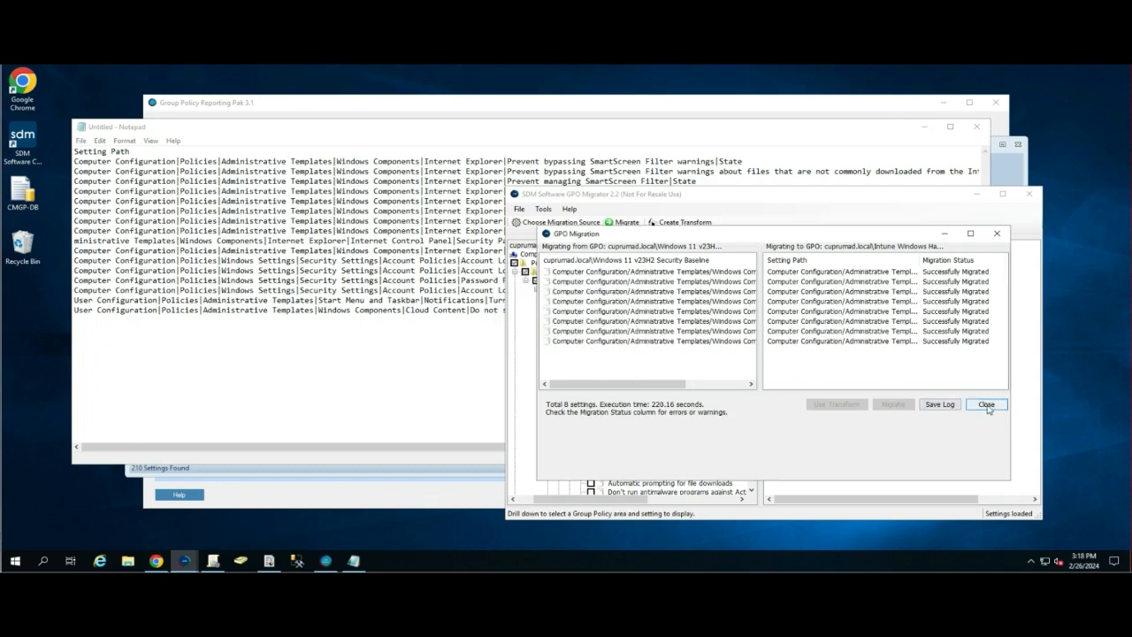
left_click(985, 404)
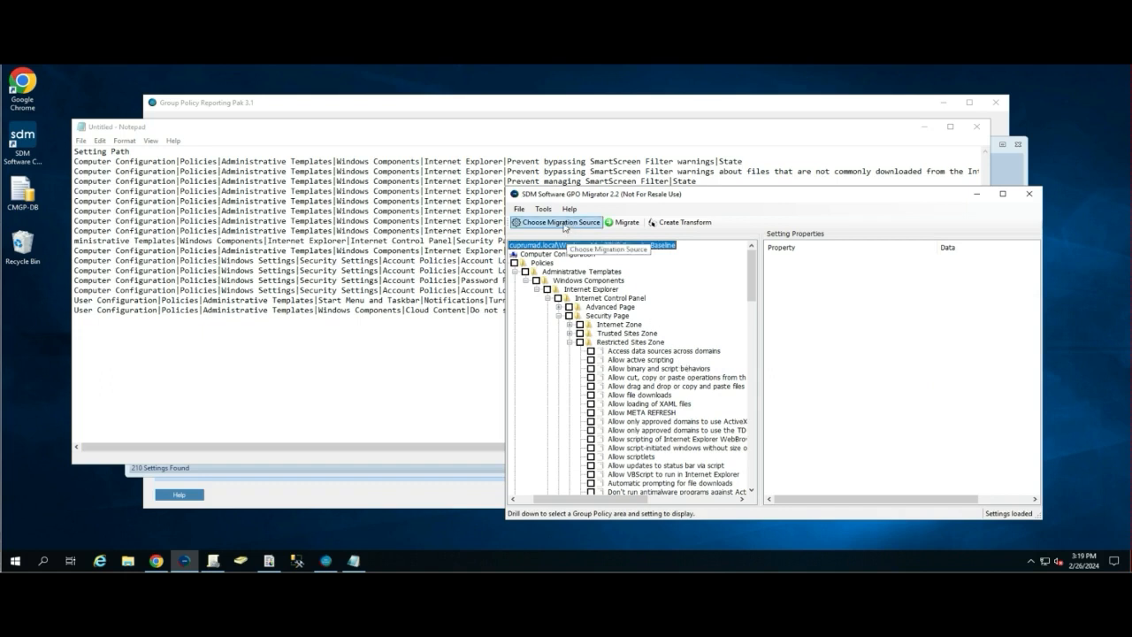
left_click(564, 226)
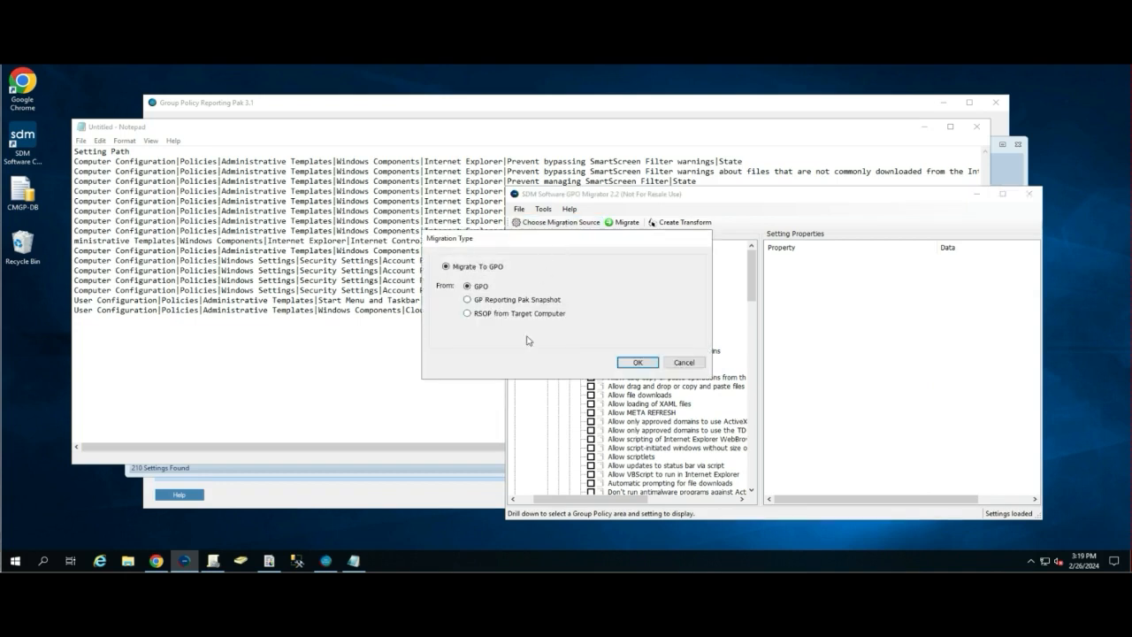
left_click(635, 362)
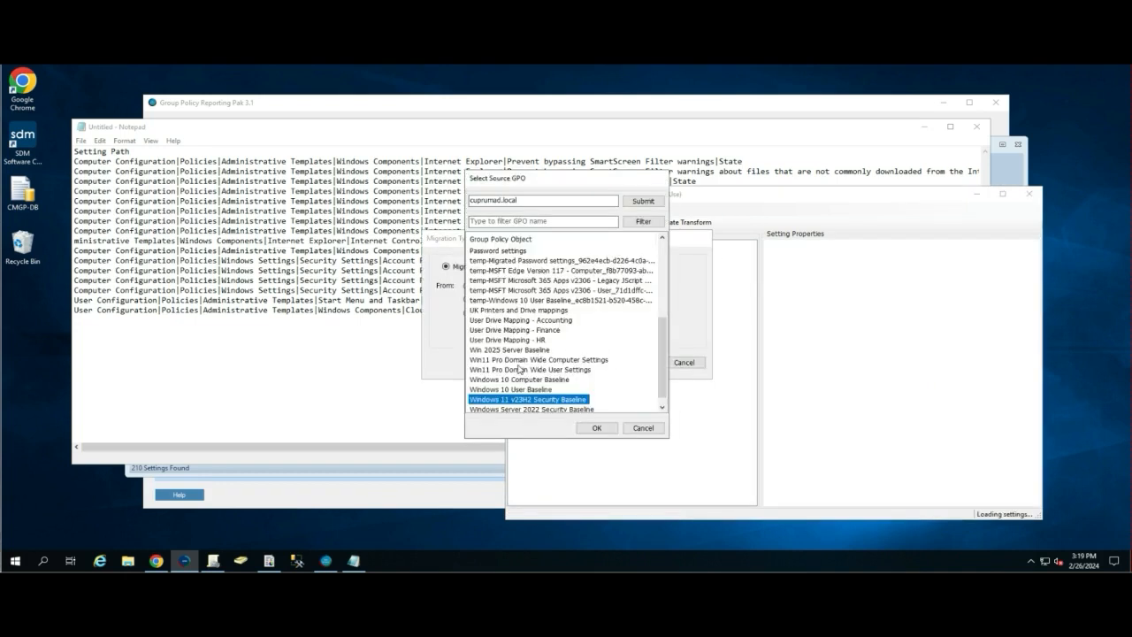
scroll(522, 357, "up", 1)
left_click(499, 280)
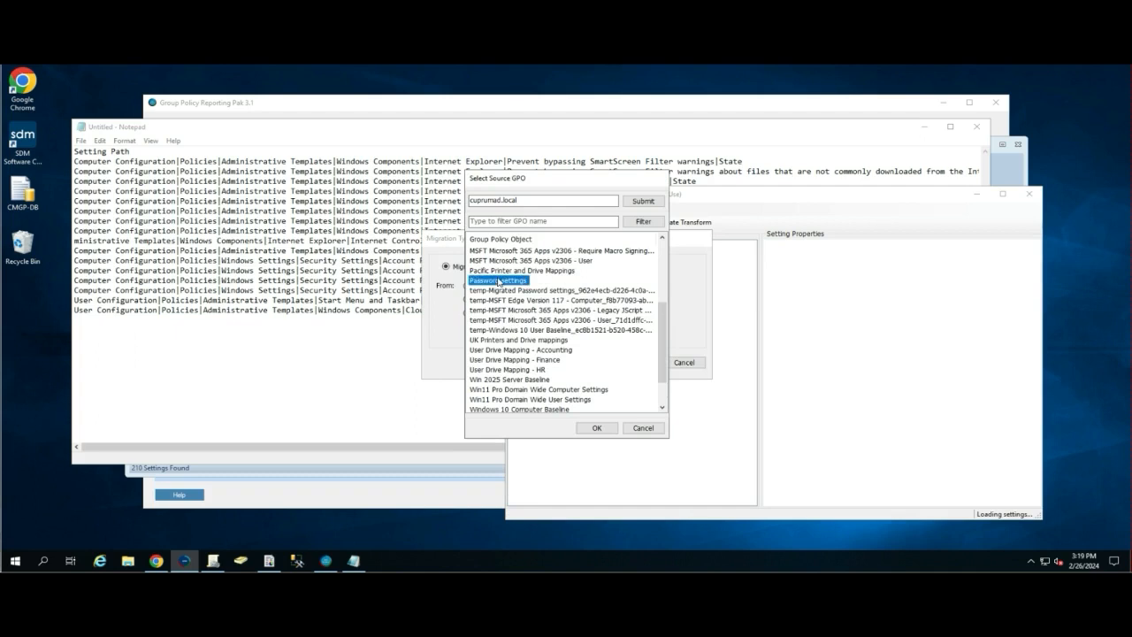
left_click(585, 428)
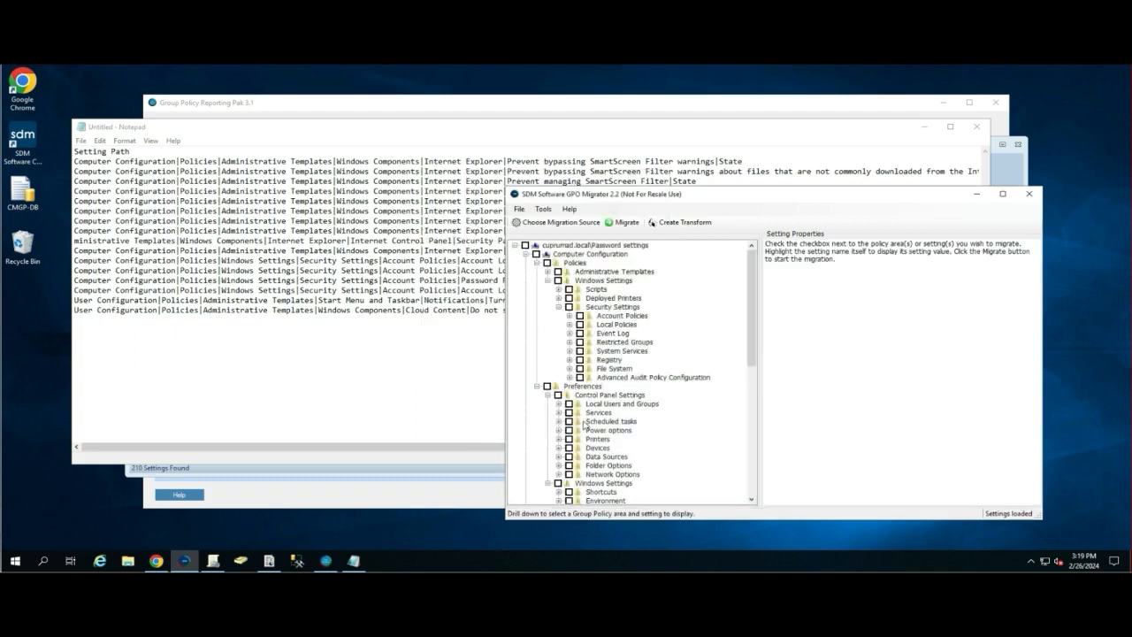
Step: Rearrange the GPO Migrator and Notepad windows so the noted setting paths are readable beside the policy tree
left_click_drag(706, 202, 789, 225)
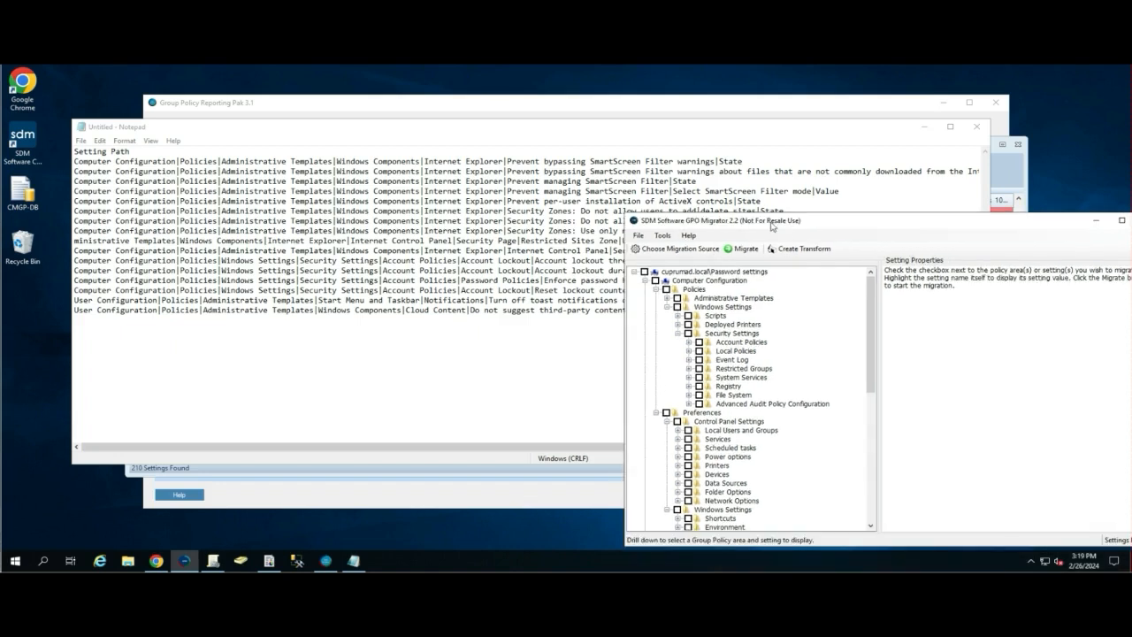
left_click_drag(730, 125, 574, 95)
left_click(856, 234)
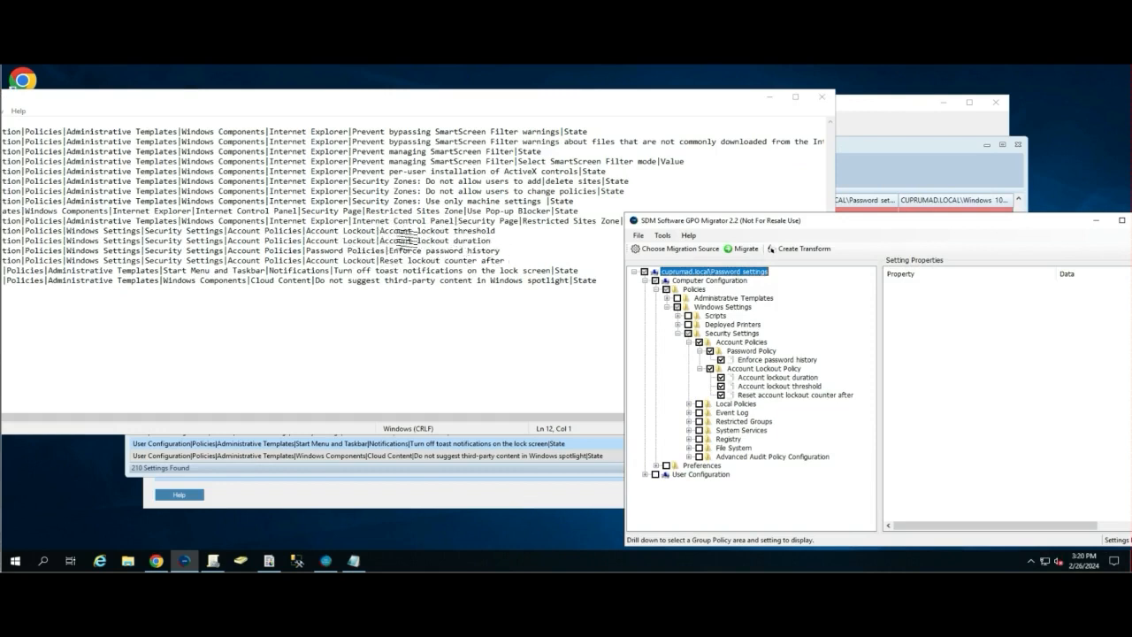
Step: Migrate the checked password and account lockout settings into the existing GPO Intune Windows Hardening, overwriting existing settings
left_click(750, 250)
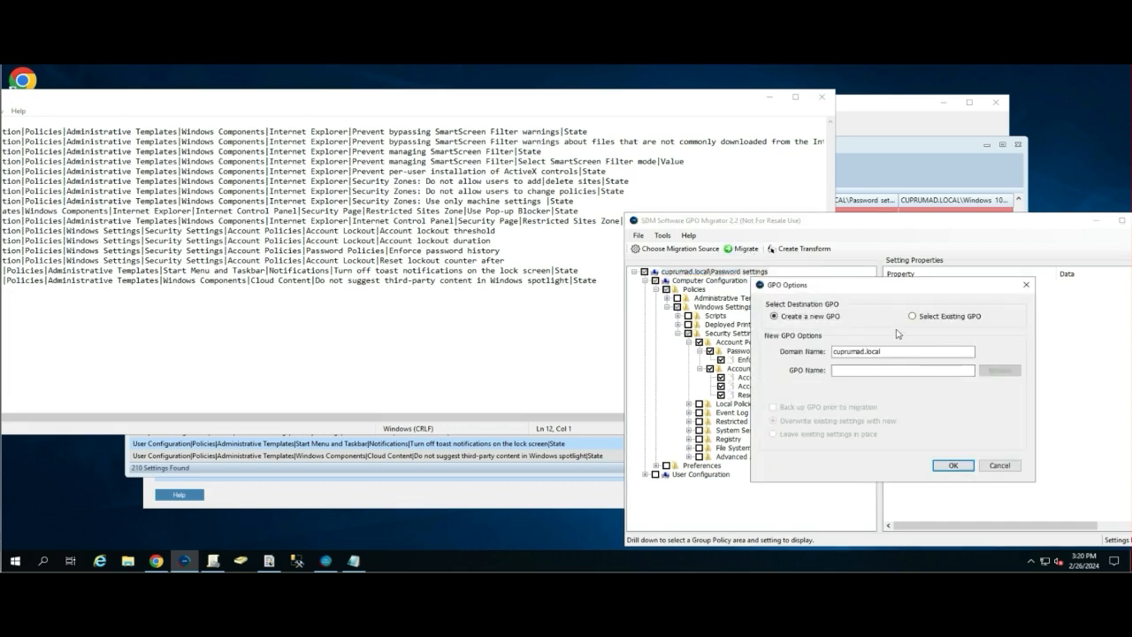
left_click(912, 316)
left_click(999, 371)
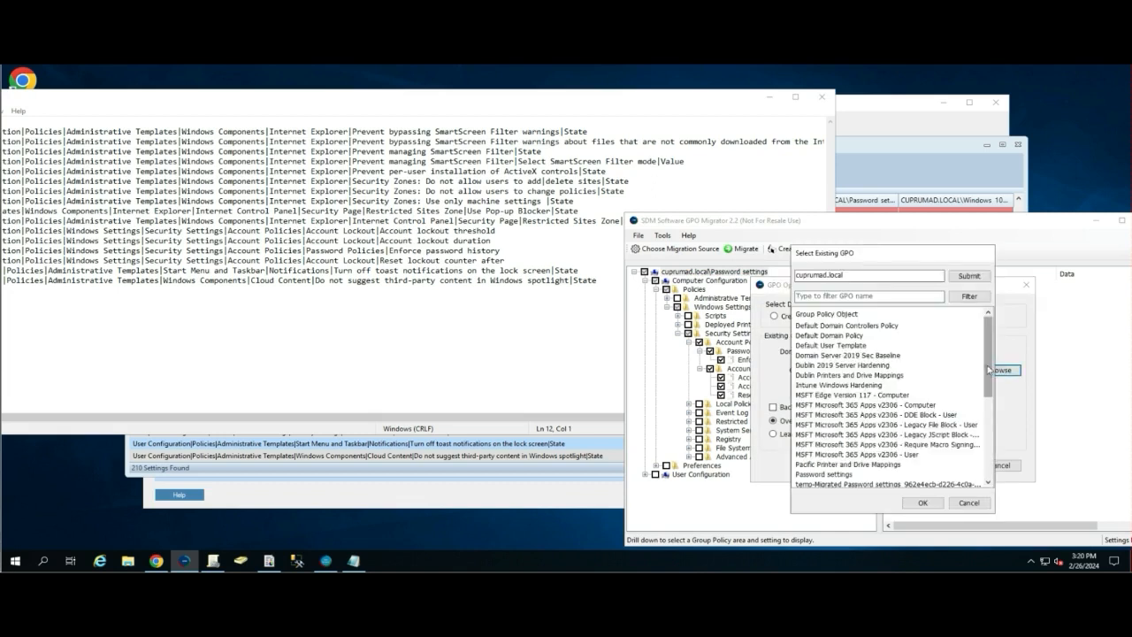
left_click(857, 385)
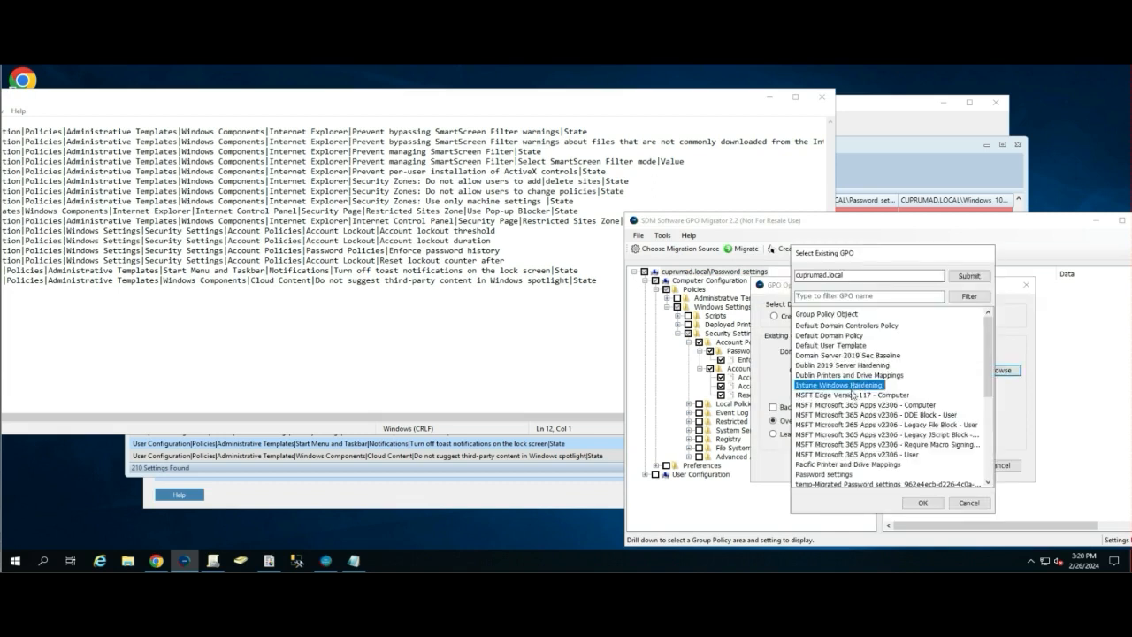
left_click(921, 502)
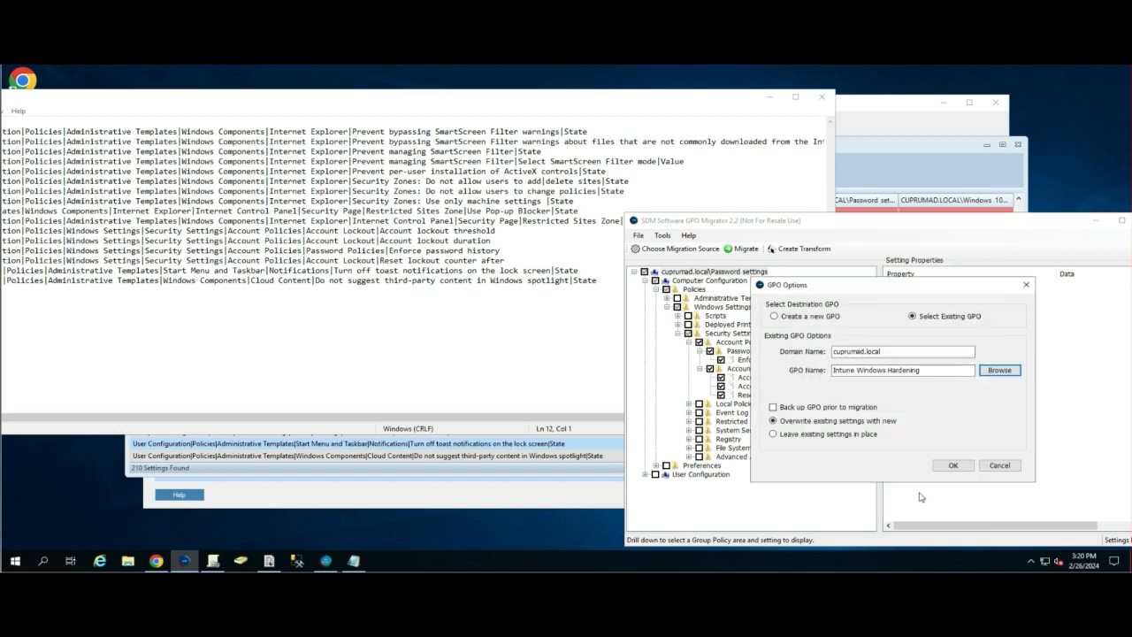
left_click(953, 465)
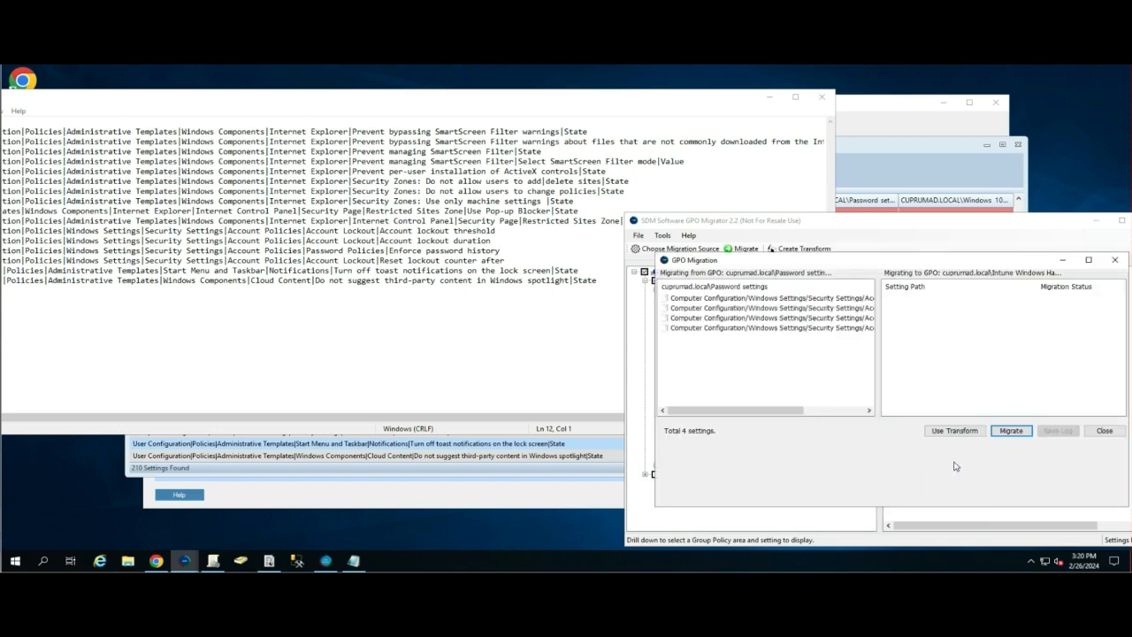
left_click(1010, 430)
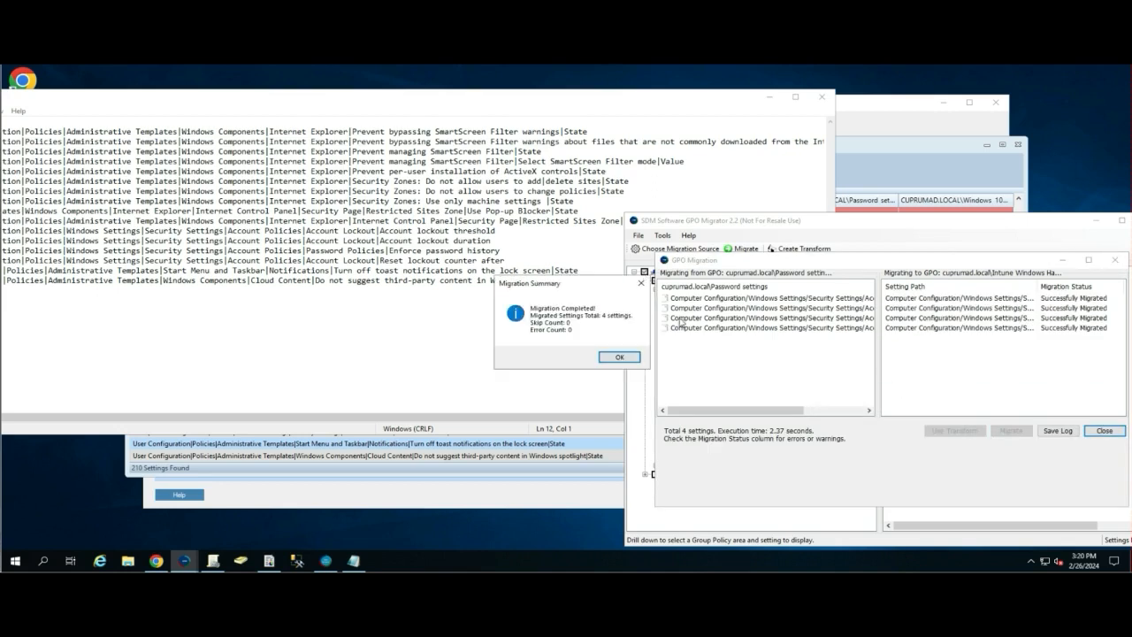
left_click(626, 357)
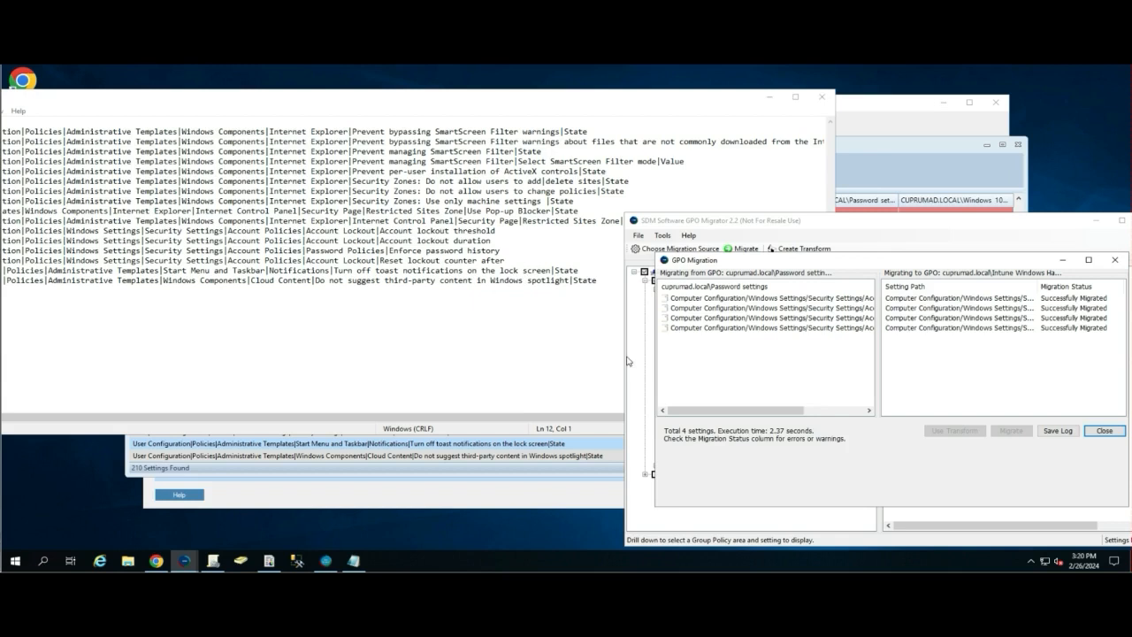
left_click(1088, 430)
Step: Load the GPO Windows 10 User Baseline as the source for another migration to GPO
left_click(684, 254)
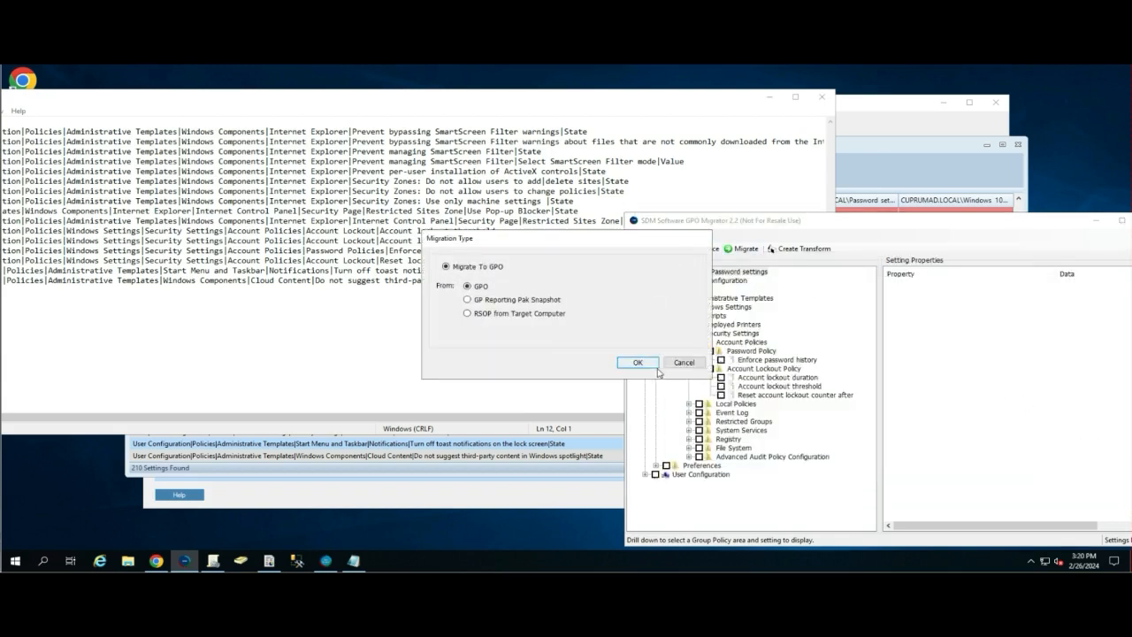
left_click(656, 369)
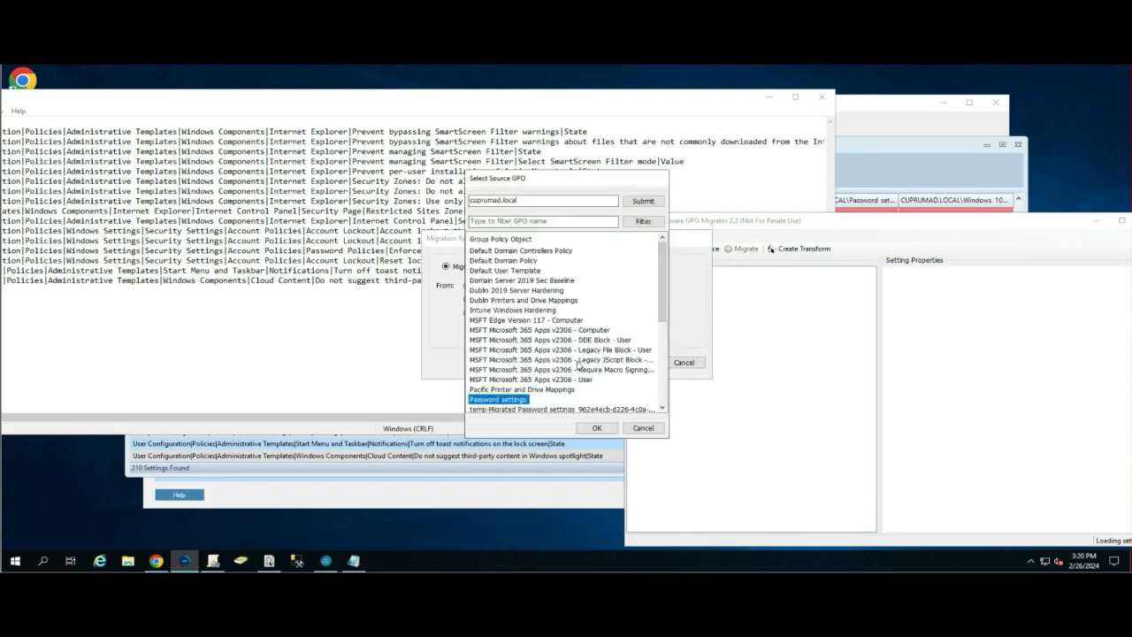
scroll(579, 365, "down", 5)
left_click(530, 380)
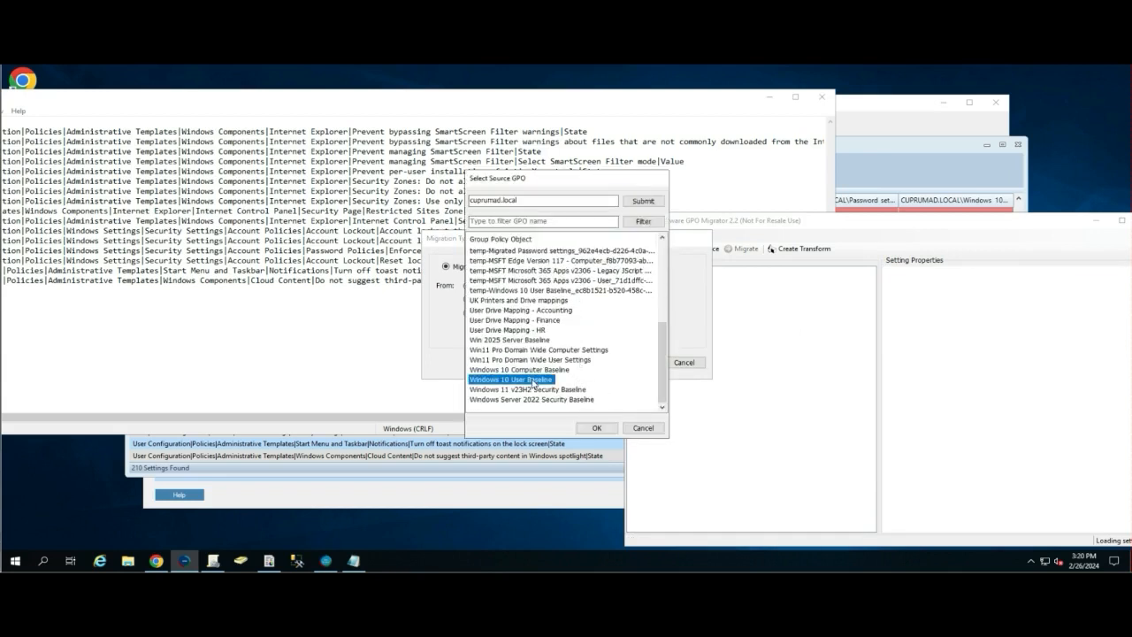
left_click(604, 429)
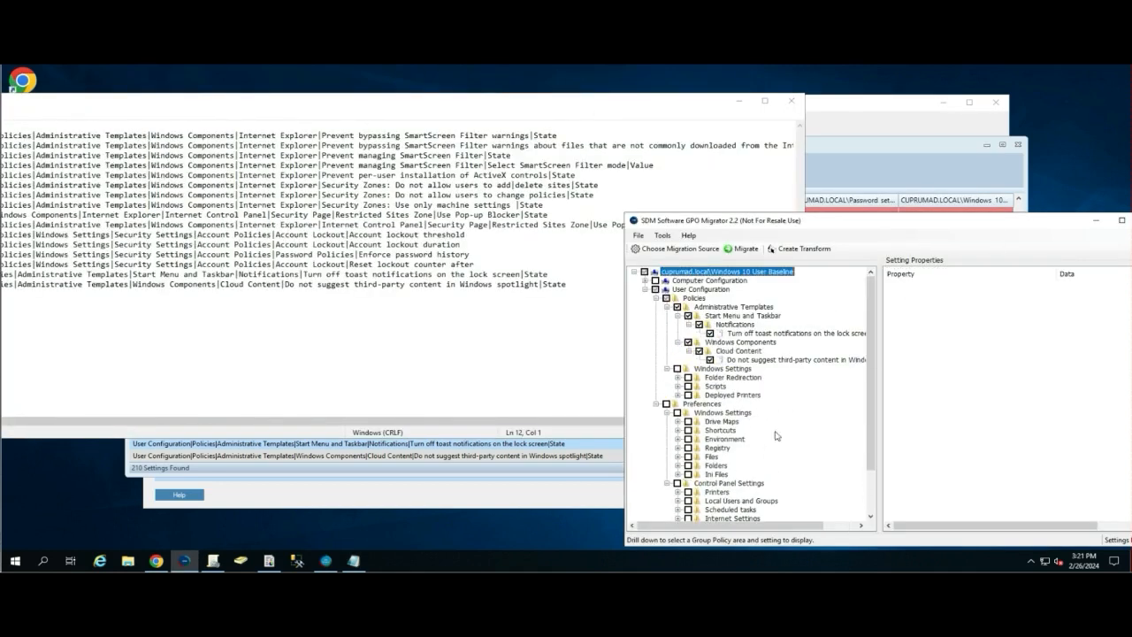
Step: Migrate the checked Notifications and Cloud Content user settings into the existing GPO Intune Windows Hardening, overwriting existing settings
left_click(744, 250)
left_click(914, 318)
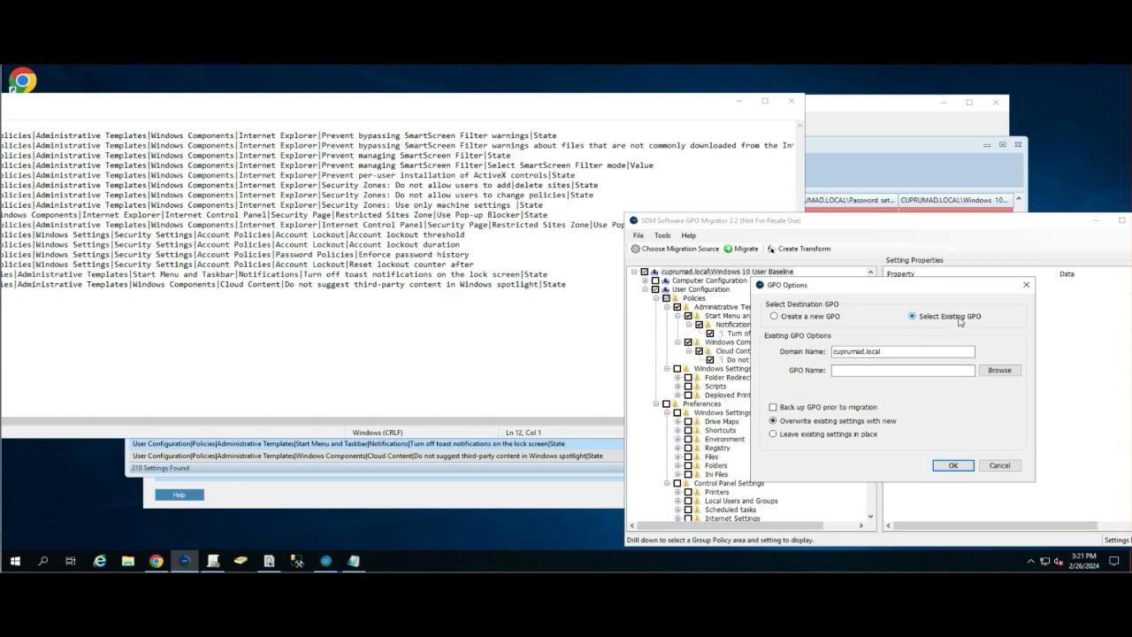
left_click(1011, 374)
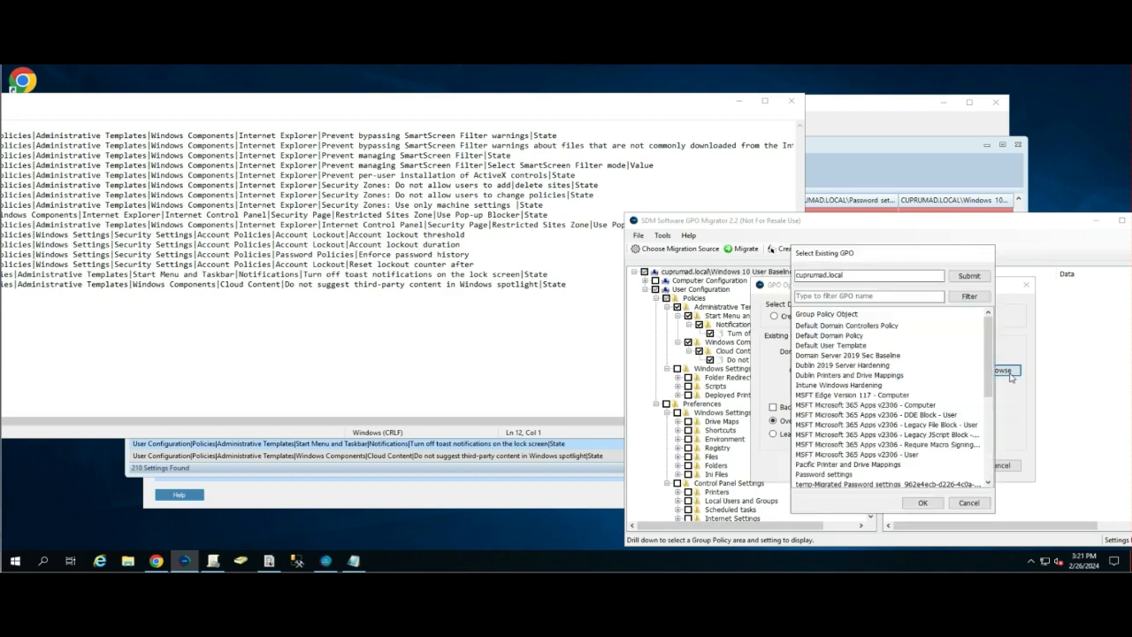
left_click(844, 387)
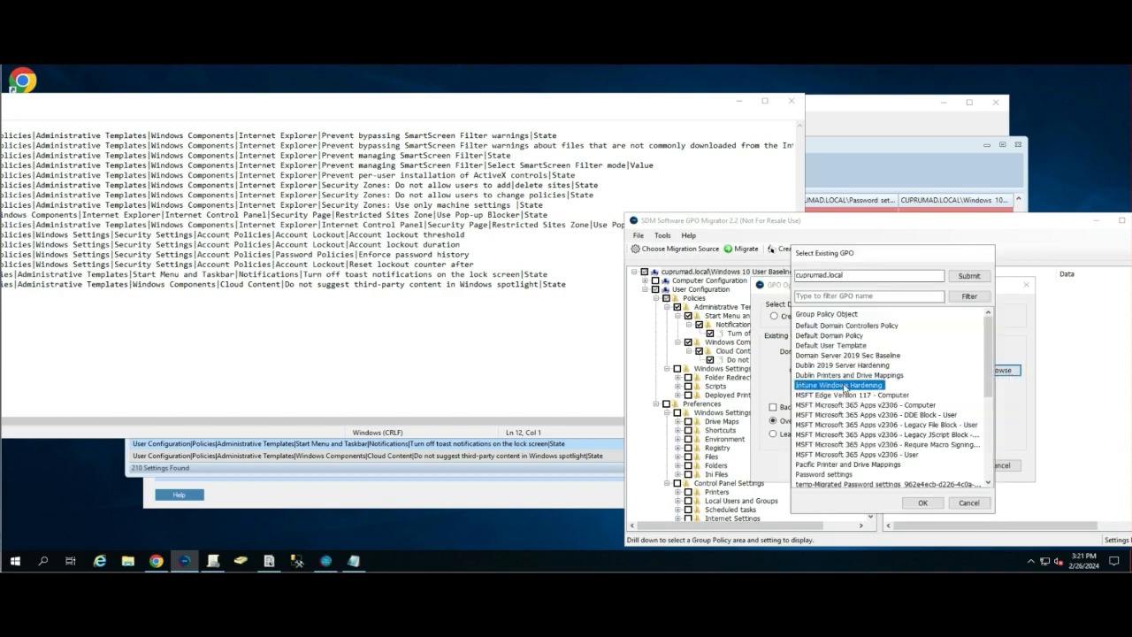
left_click(923, 503)
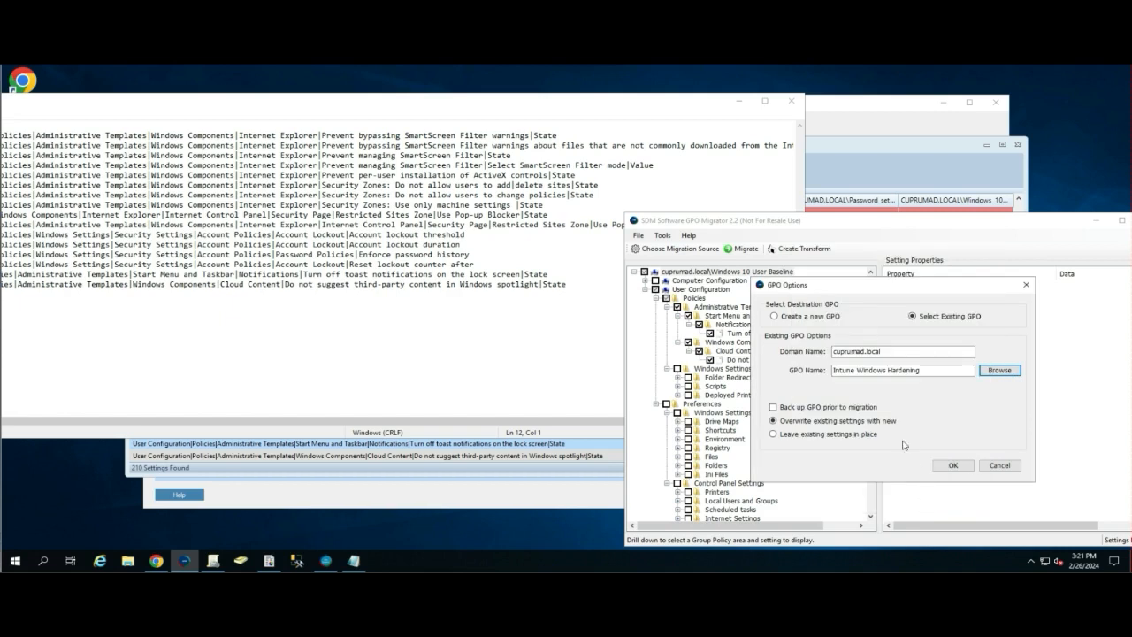
left_click(949, 466)
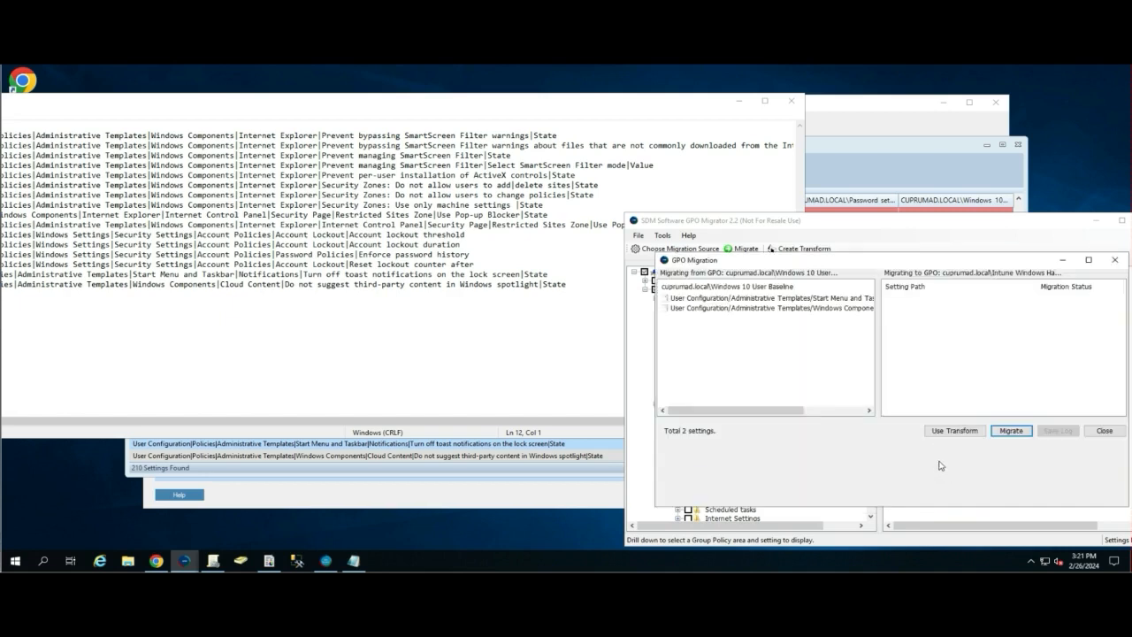
left_click(1006, 431)
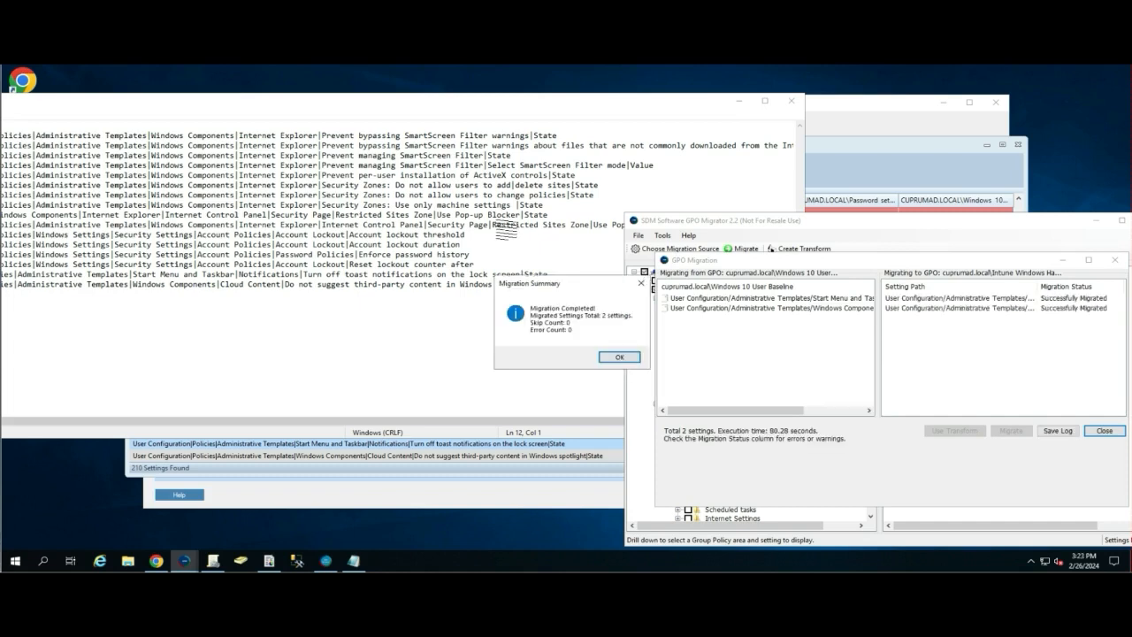
left_click(619, 355)
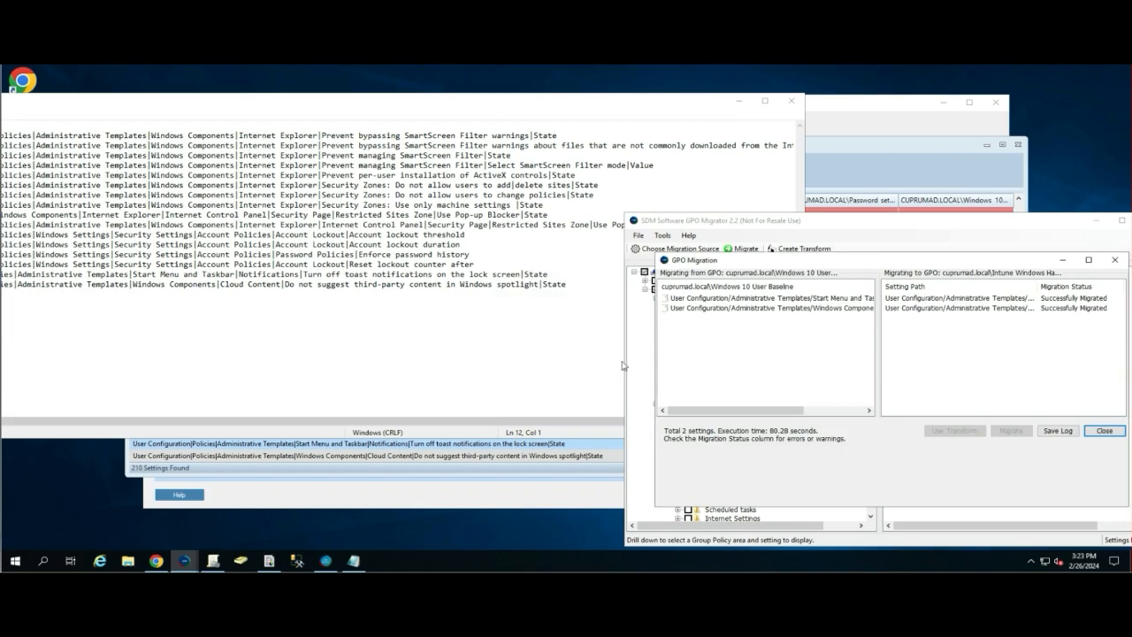
left_click(1104, 432)
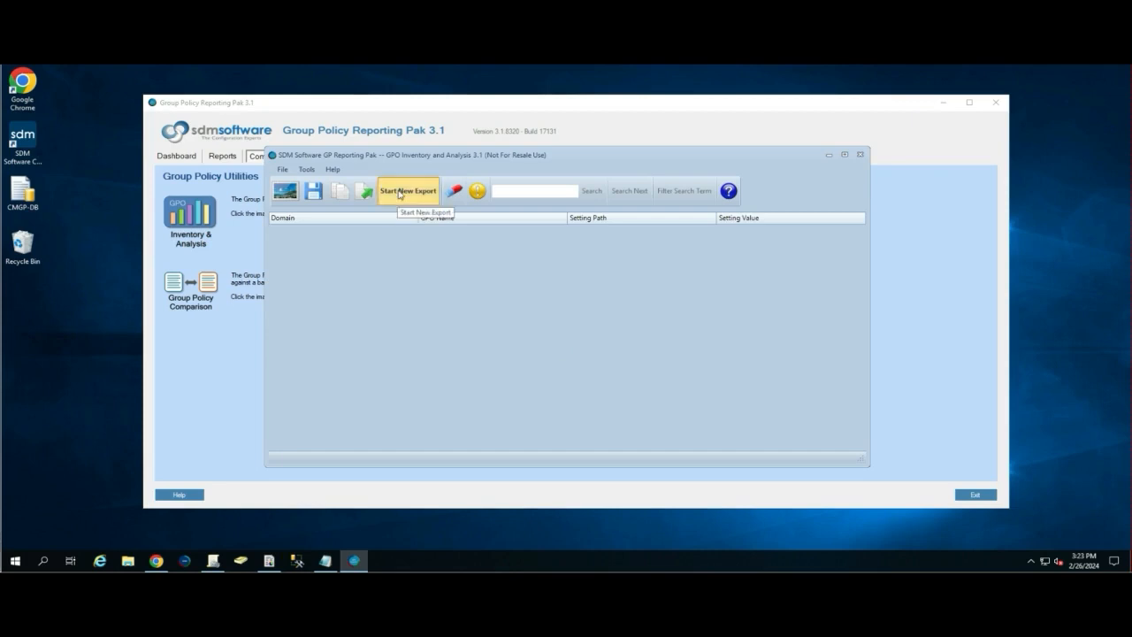
Step: In GP Reporting Pak's GPO Inventory and Analysis, export all policy areas of the Intune Windows Hardening GPO from CUPRUMAD.LOCAL
left_click(397, 203)
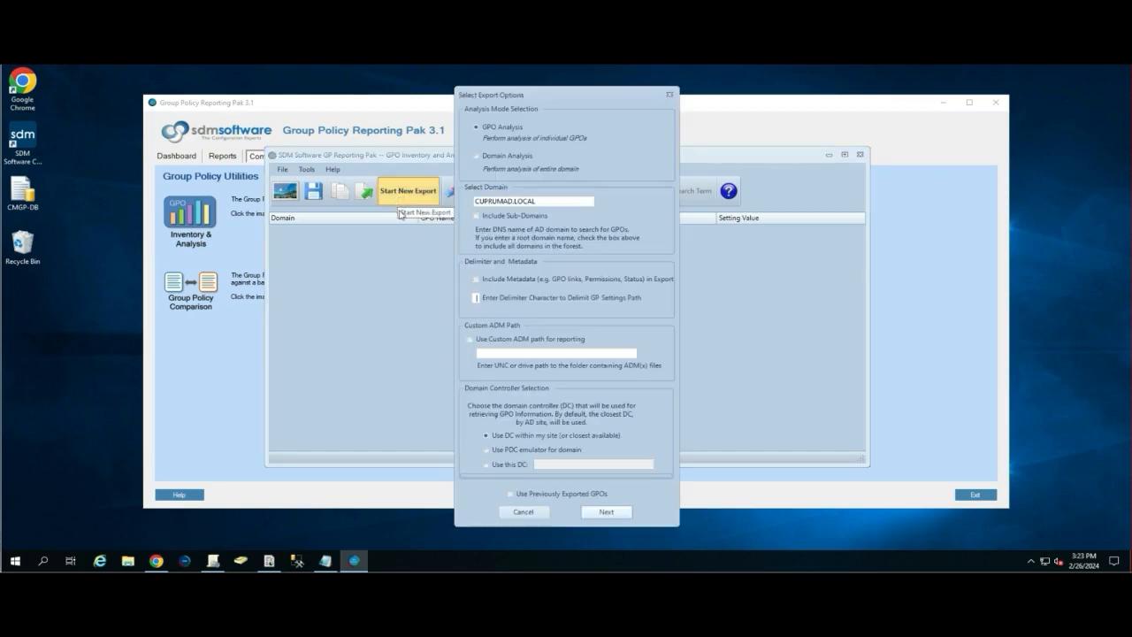
left_click(609, 512)
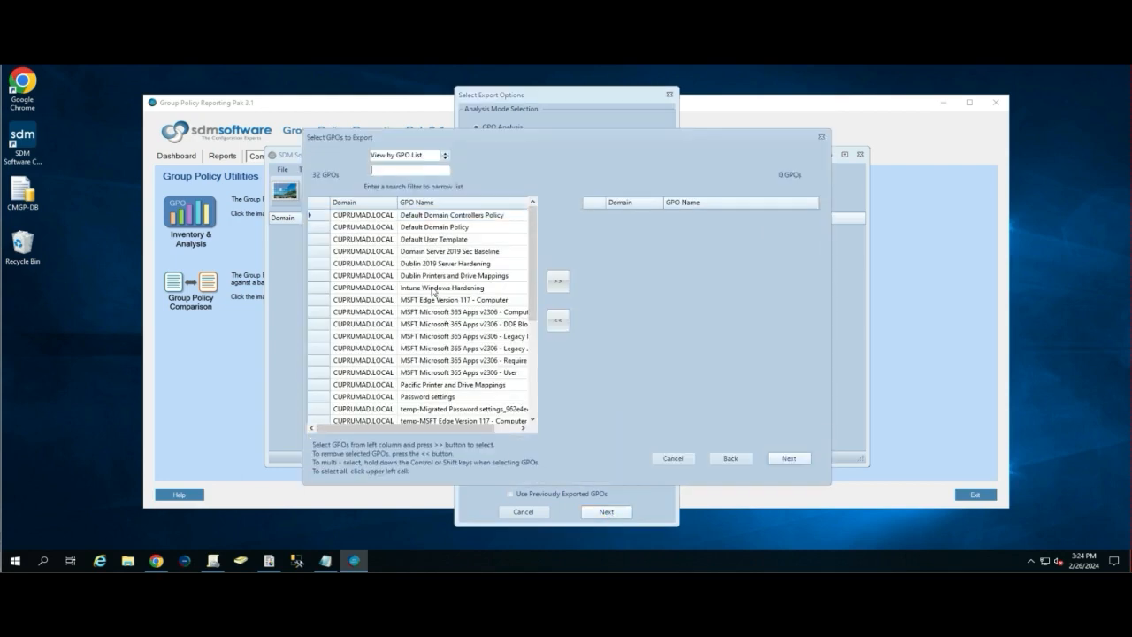
left_click(432, 288)
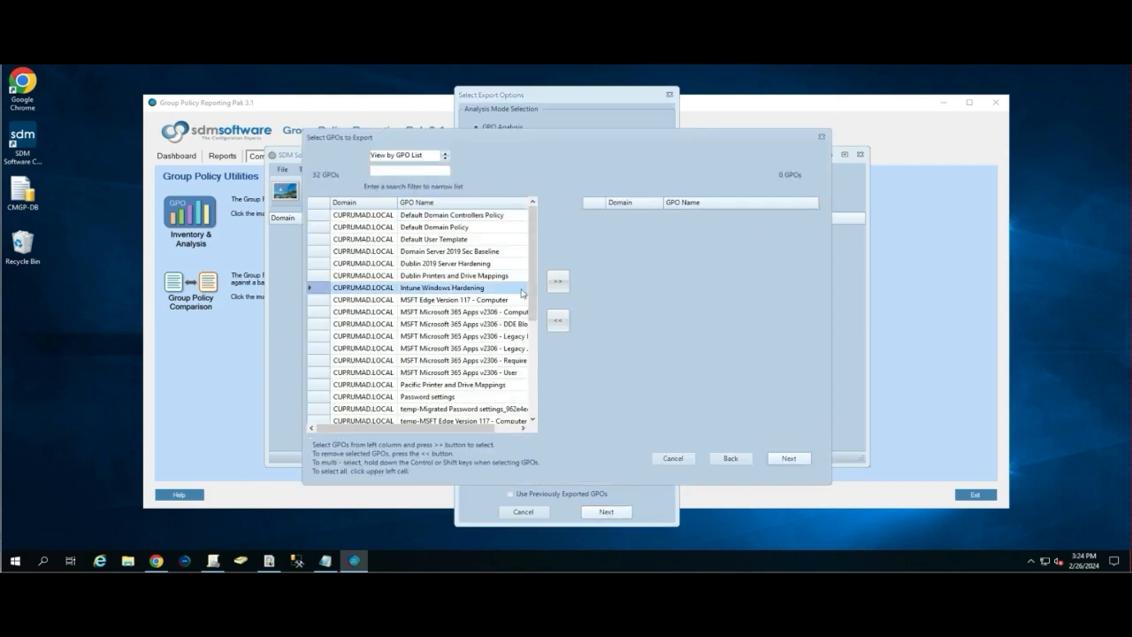
left_click(557, 281)
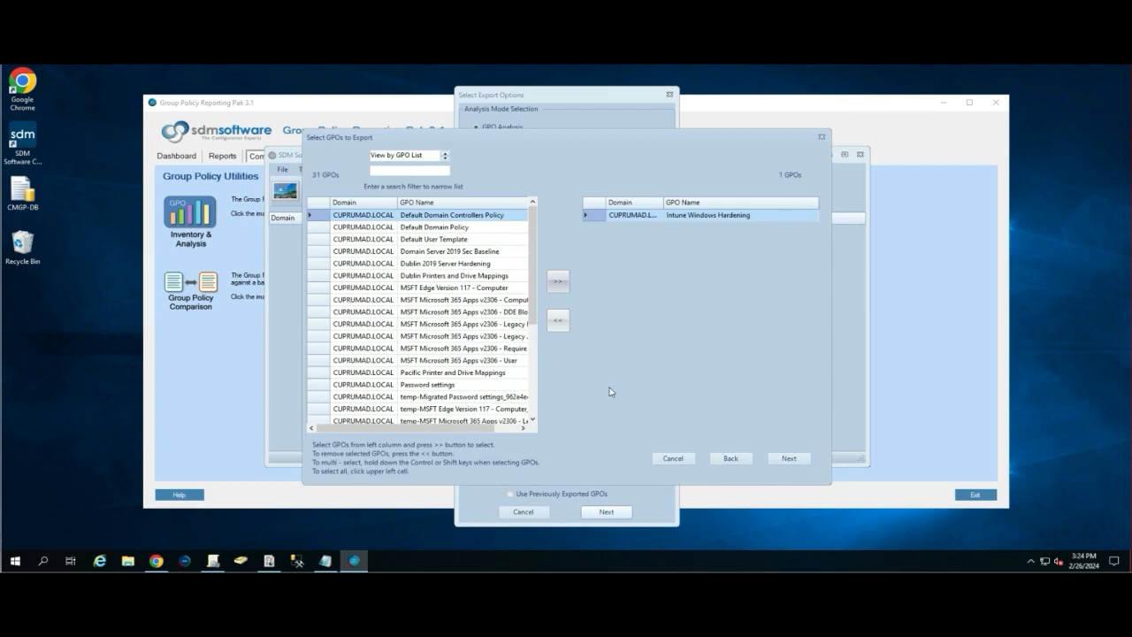
left_click(784, 462)
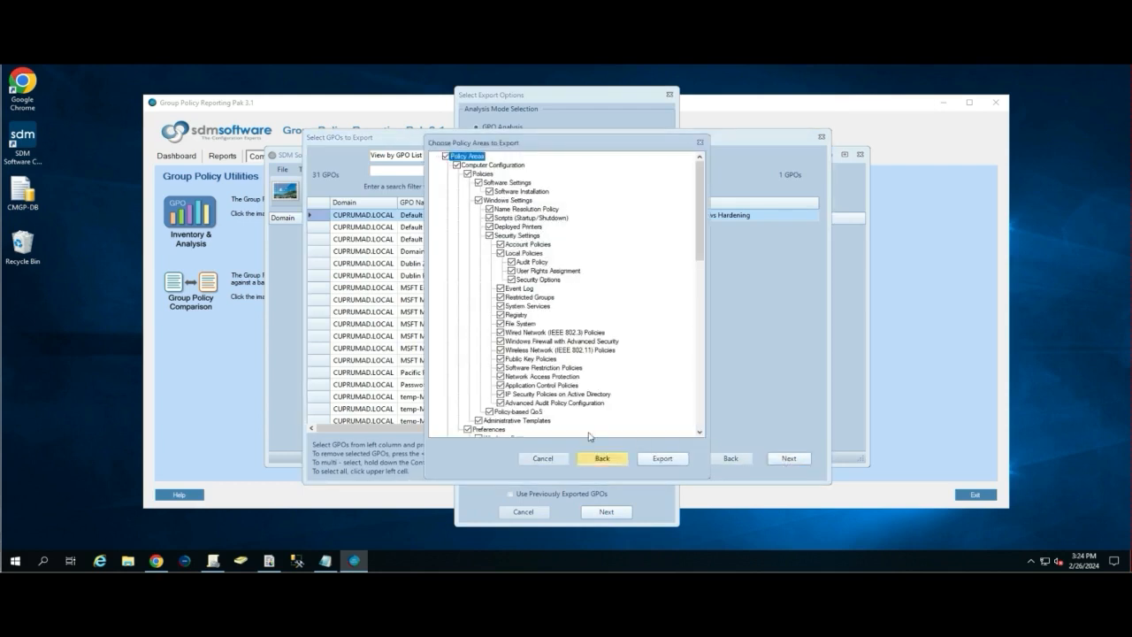
left_click(656, 461)
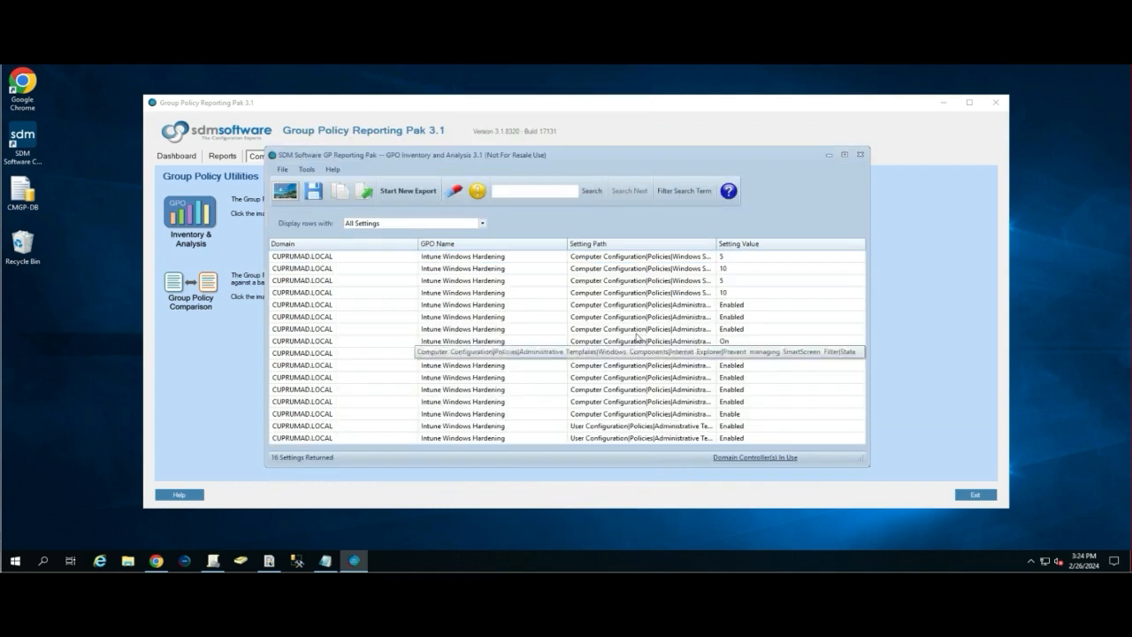
Step: Place the exported settings window and the Notepad list of setting paths side by side for comparison
left_click_drag(624, 154, 834, 134)
left_click(331, 564)
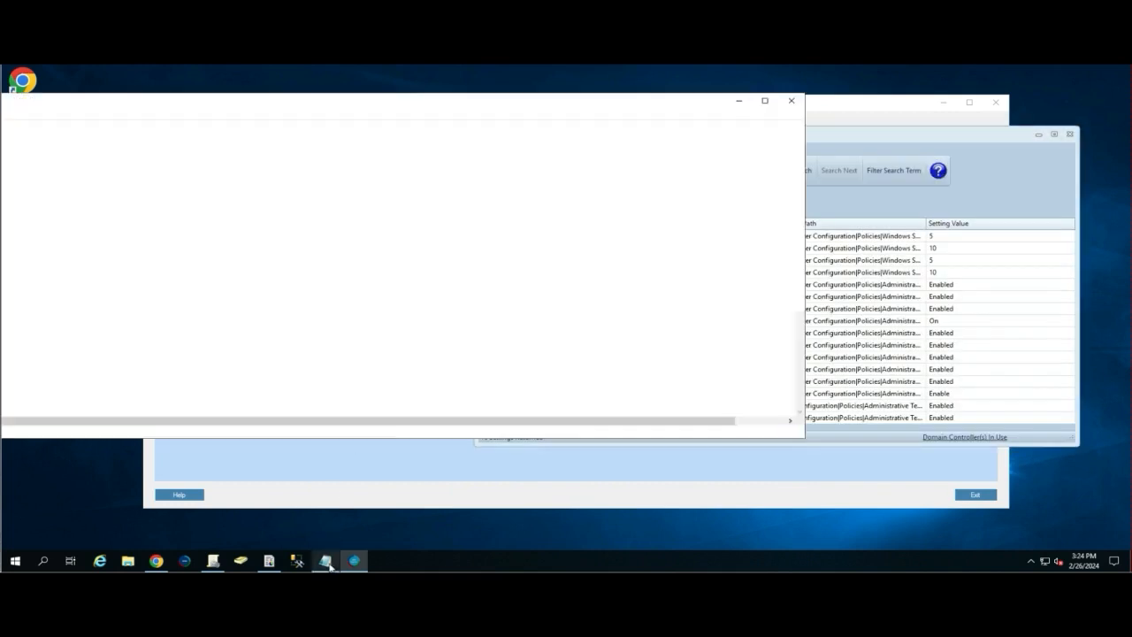
left_click_drag(313, 110, 343, 112)
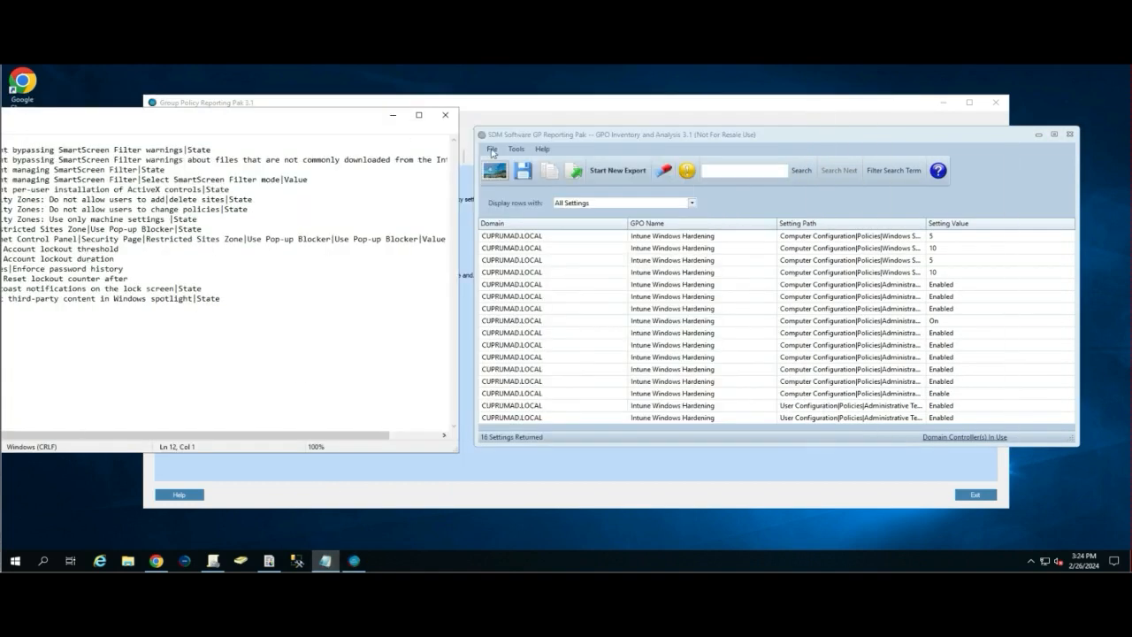
Step: Generate a GPO Settings Report from the exported Intune Windows Hardening settings
left_click_drag(594, 137, 567, 129)
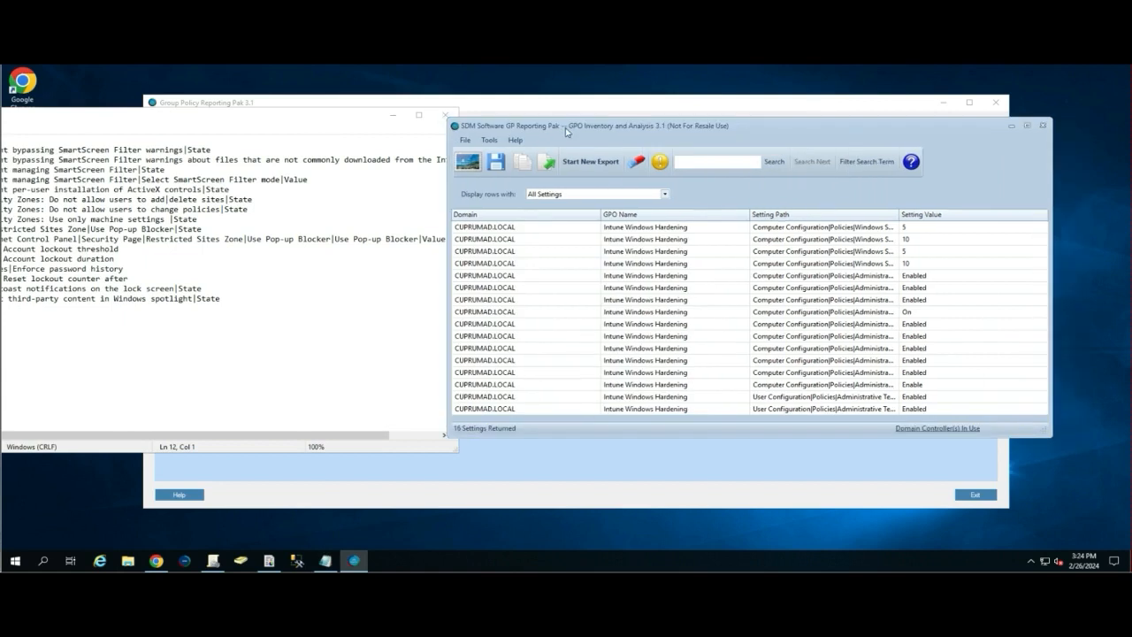
left_click(577, 284)
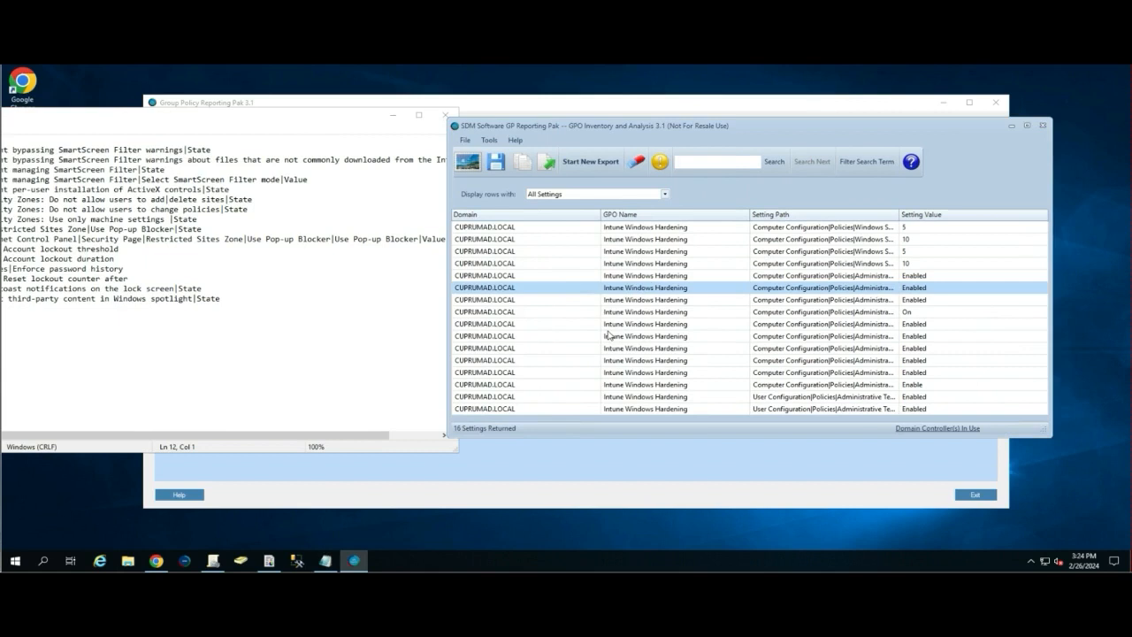
left_click(548, 165)
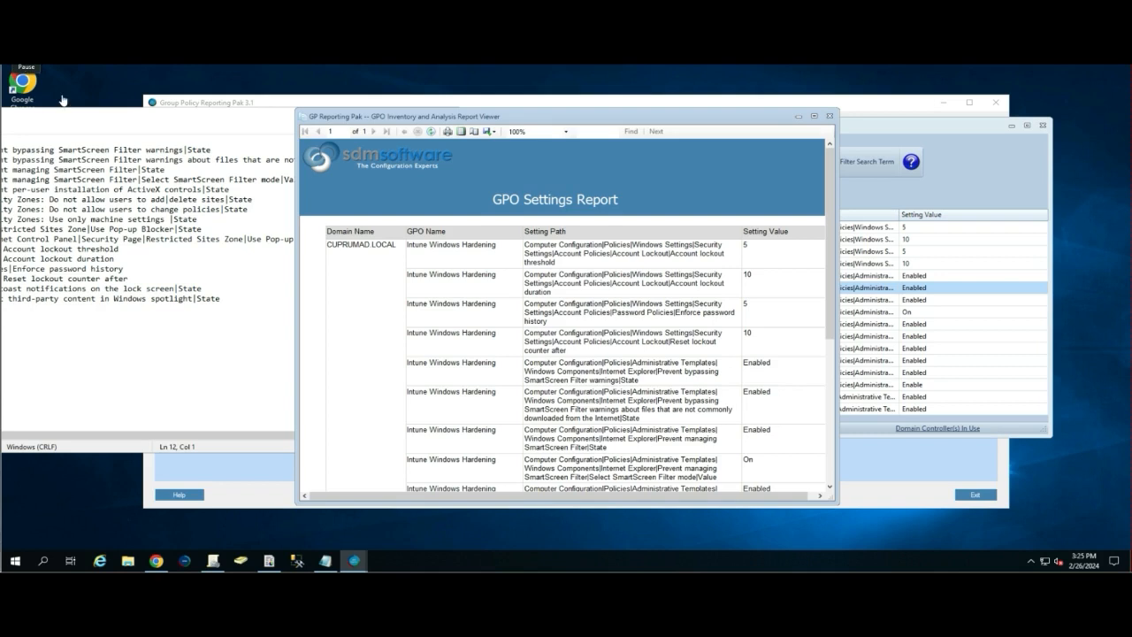
Step: In Group Policy Management, refresh the GPO list and back up Intune Windows Hardening to C:\Software\Microsoft Software\Backedup GPO's
left_click(215, 562)
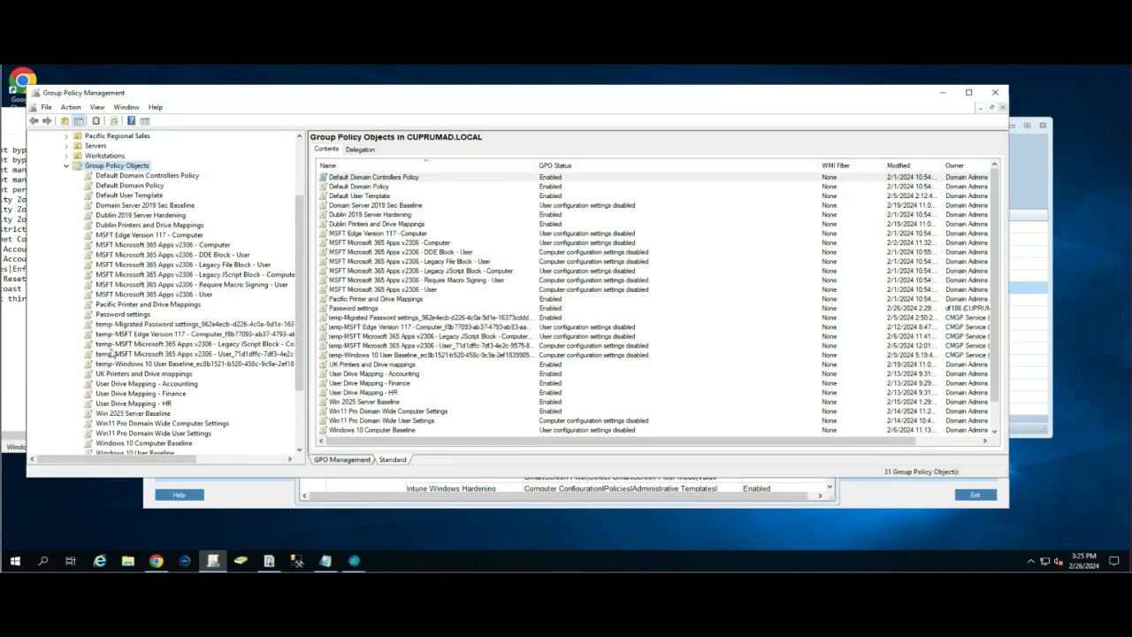
left_click(115, 121)
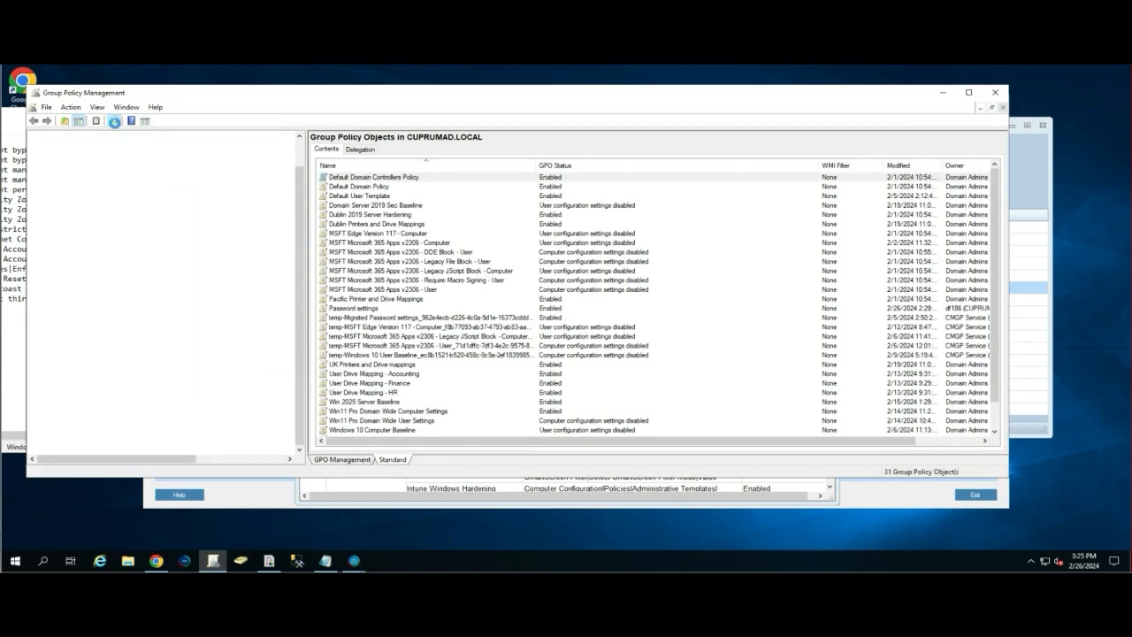
left_click(146, 324)
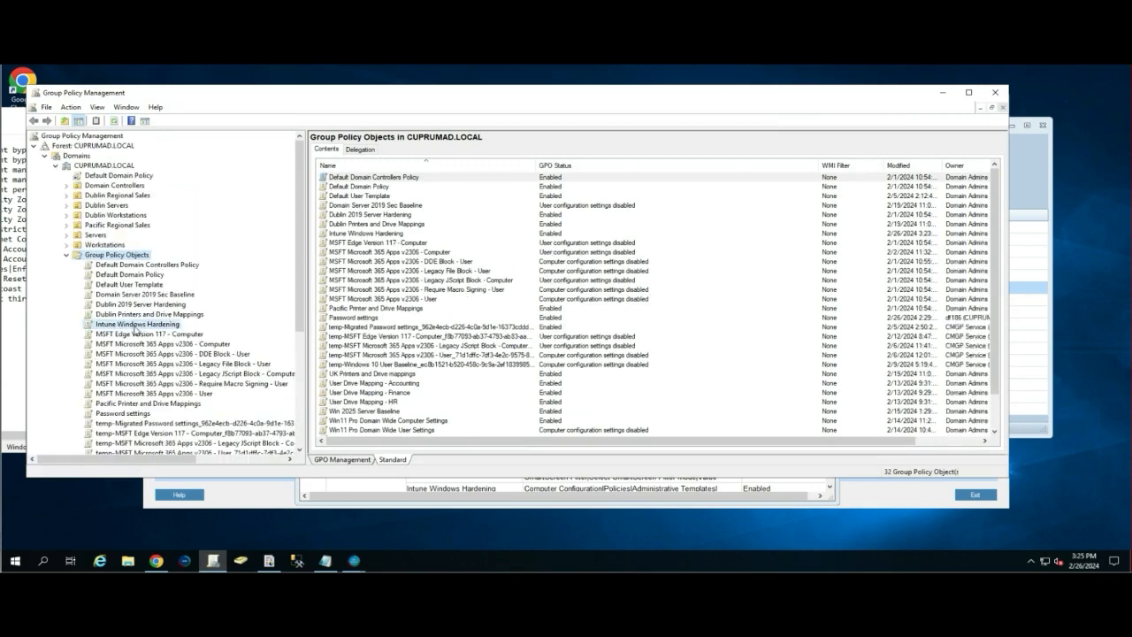
right_click(146, 327)
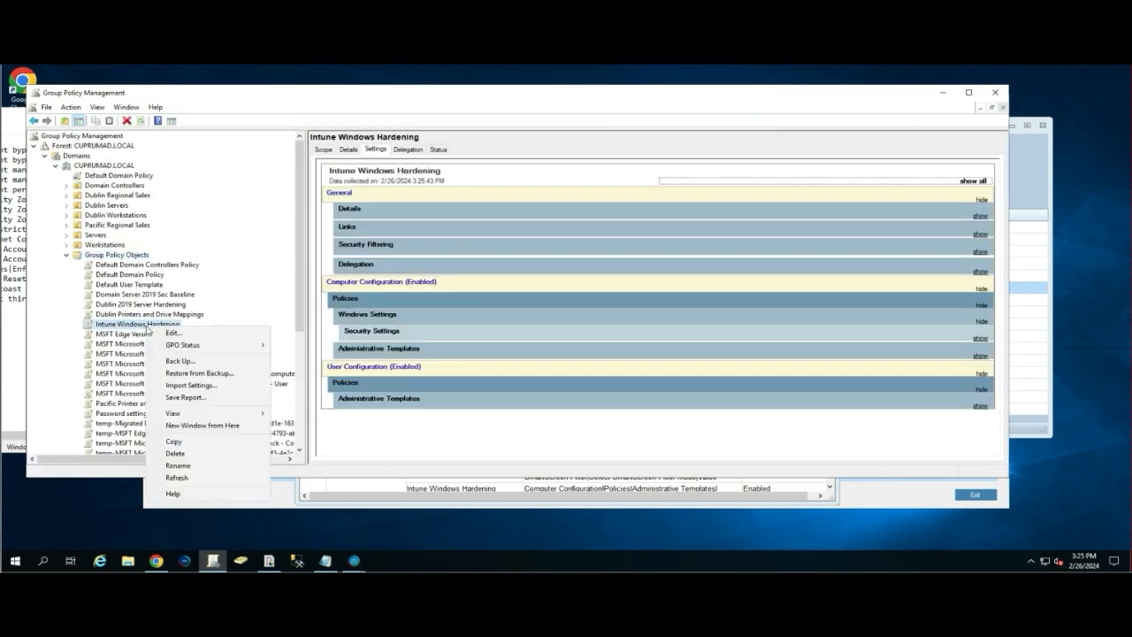
left_click(181, 362)
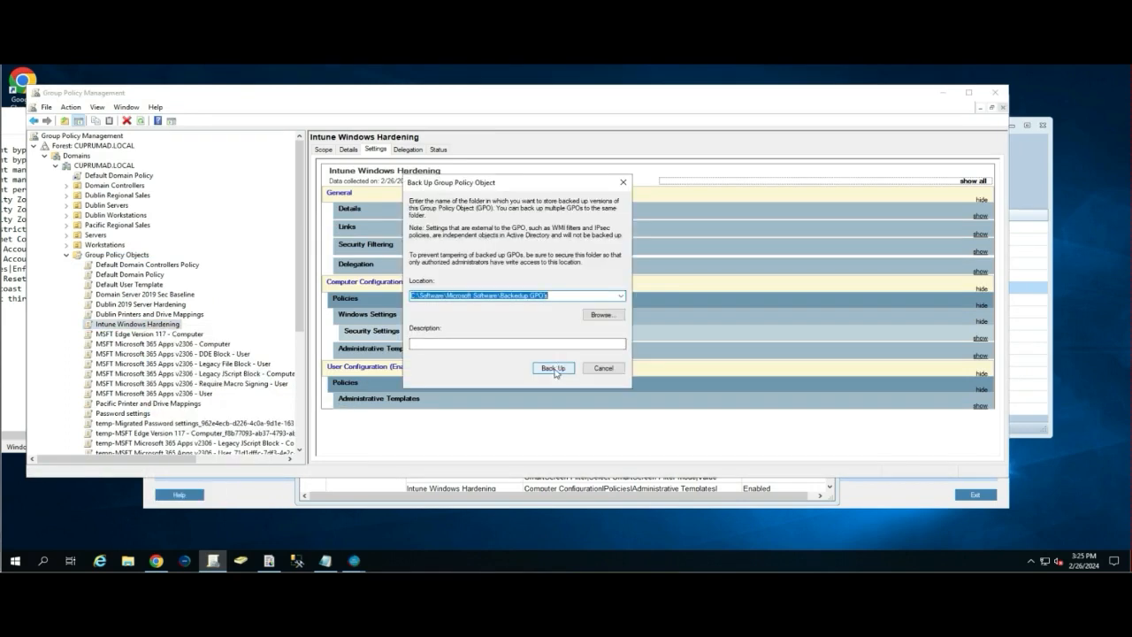
left_click(551, 369)
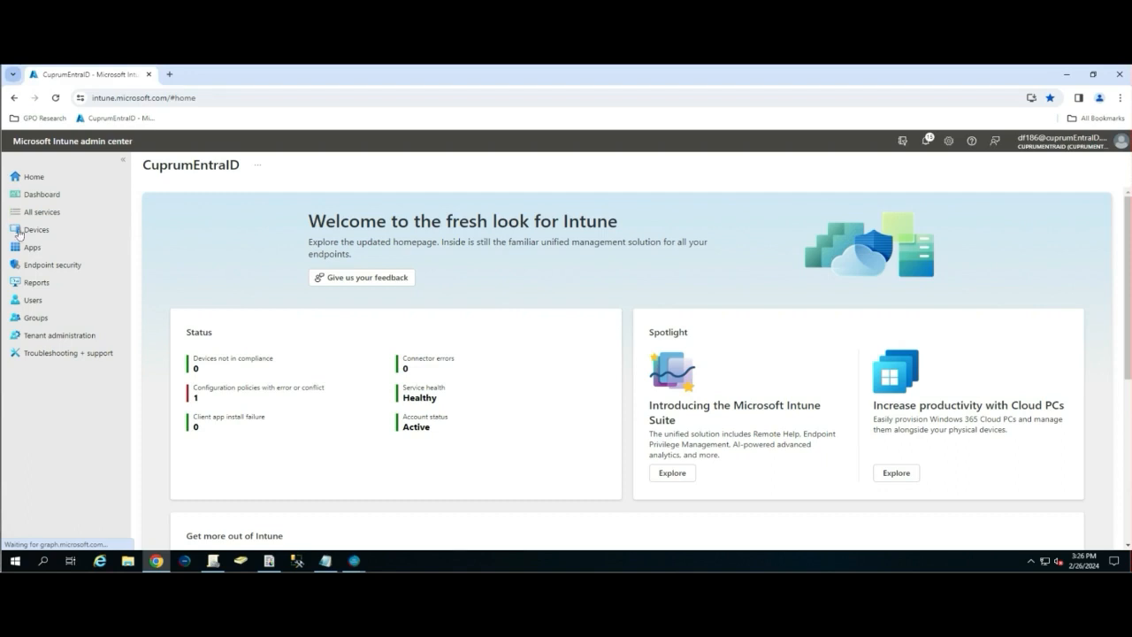
Step: In the Intune admin center, start a Group Policy analytics import and choose gpreport.xml from the newest backup folder in Backedup GPO's
left_click(47, 232)
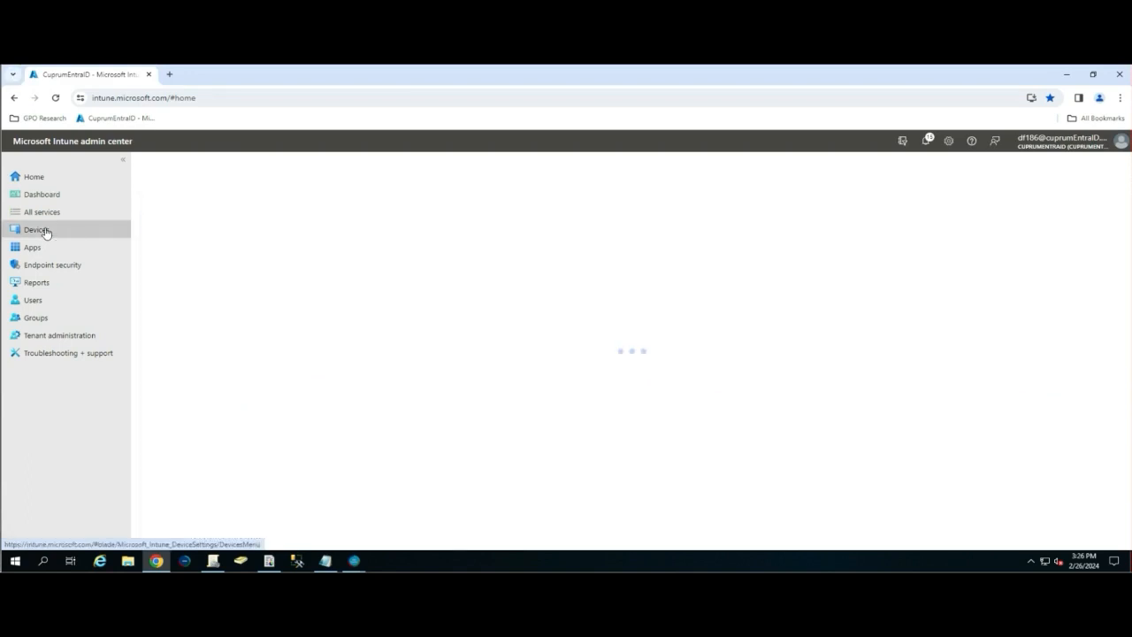
left_click(191, 377)
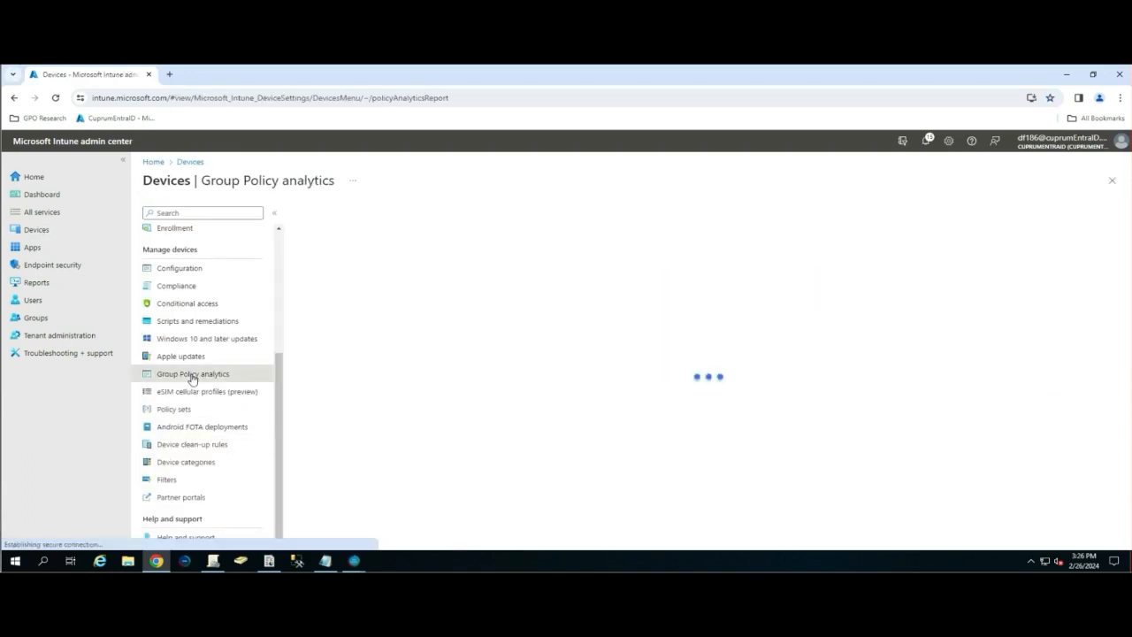
left_click(380, 215)
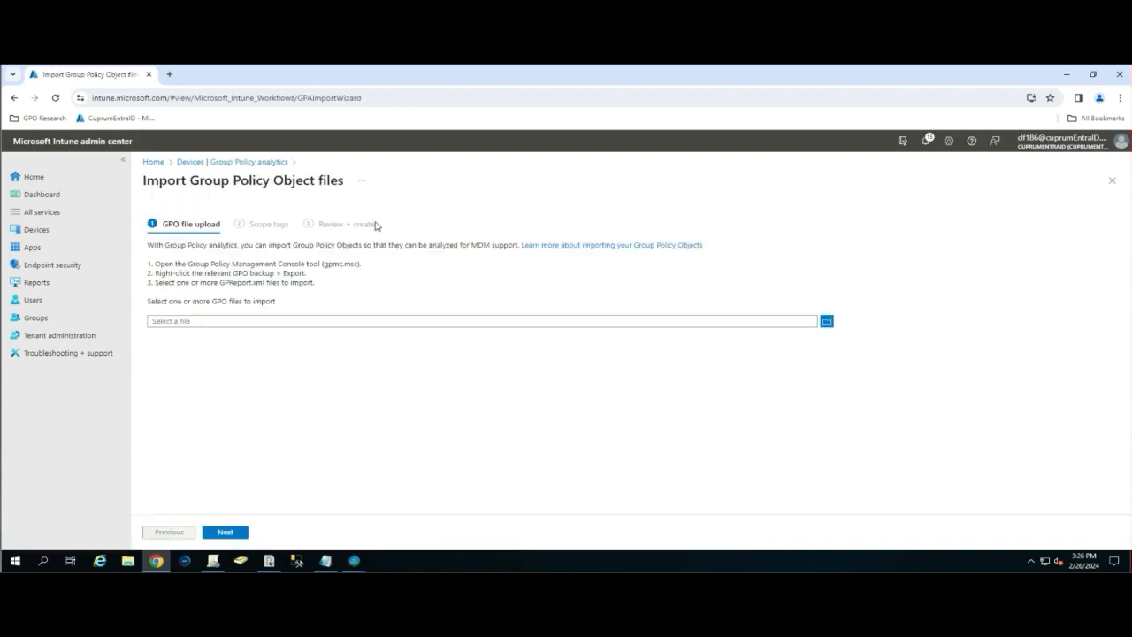
left_click(826, 321)
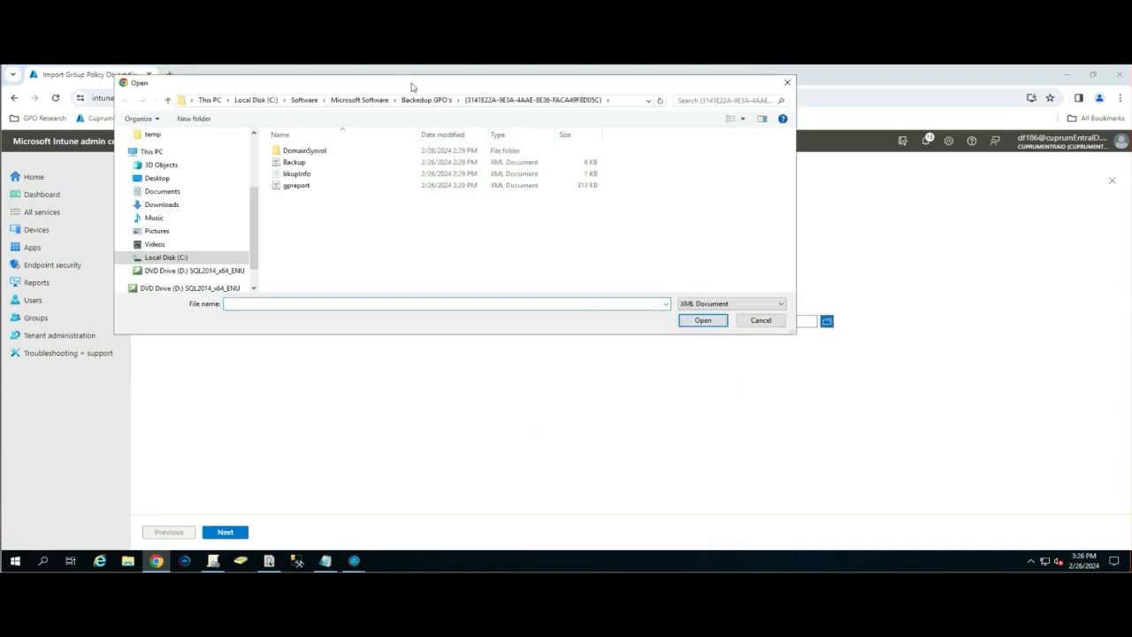
left_click(426, 100)
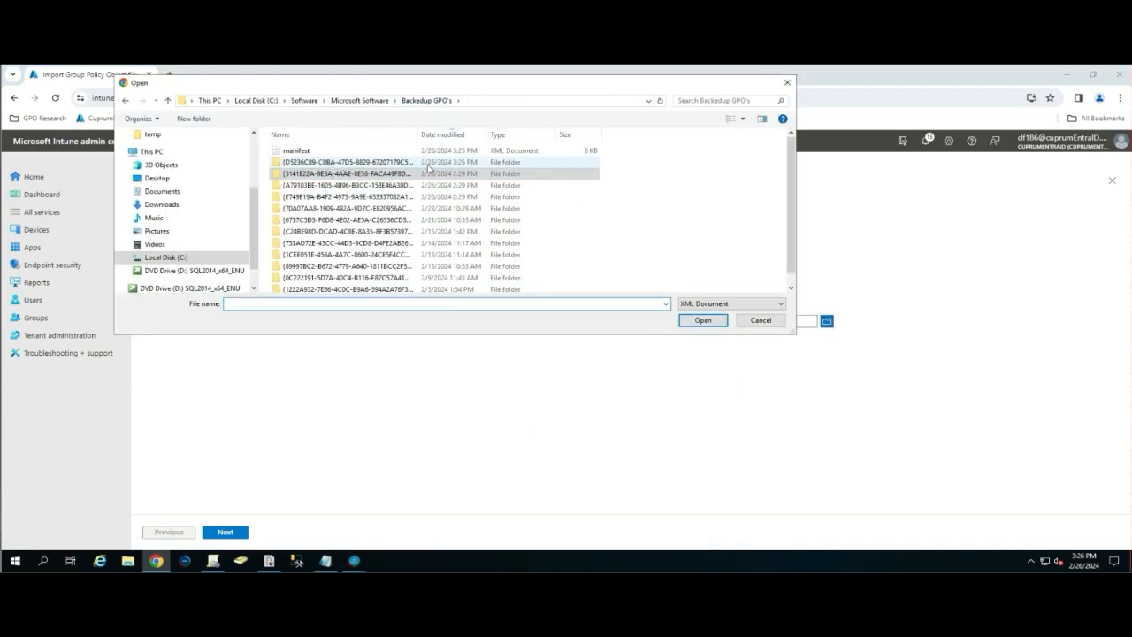
left_click(389, 166)
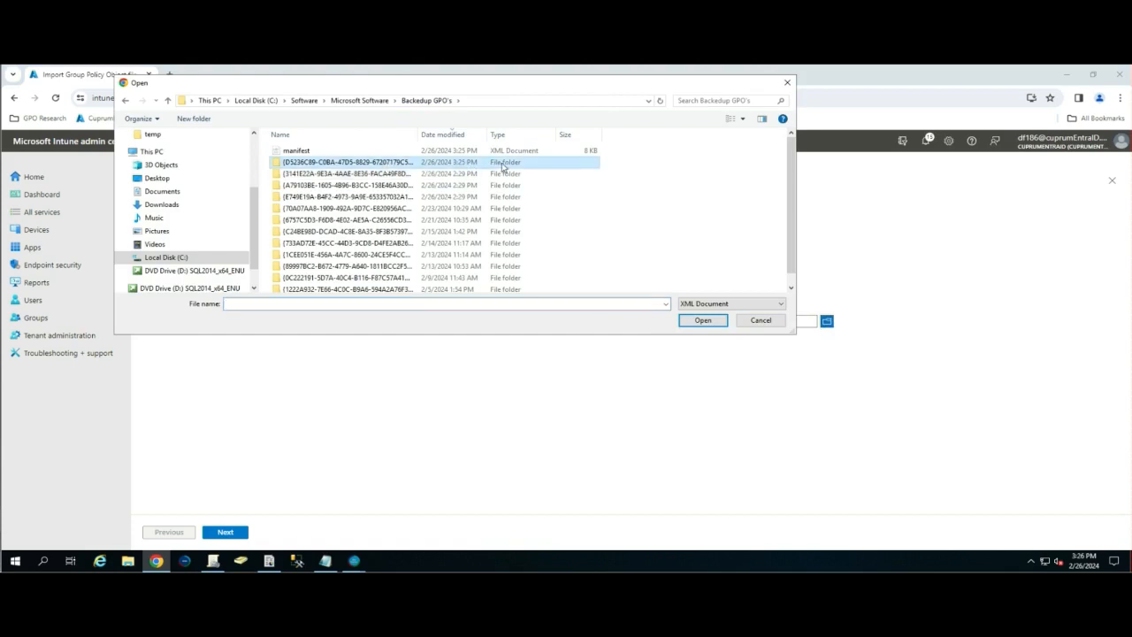
double_click(368, 165)
left_click(309, 186)
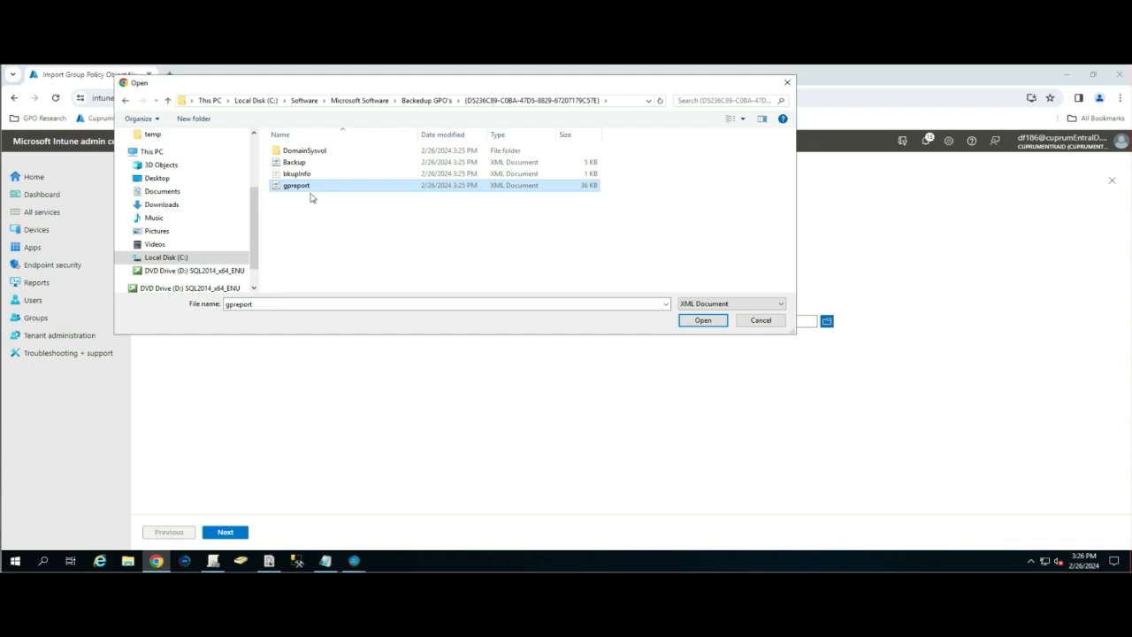
left_click(700, 320)
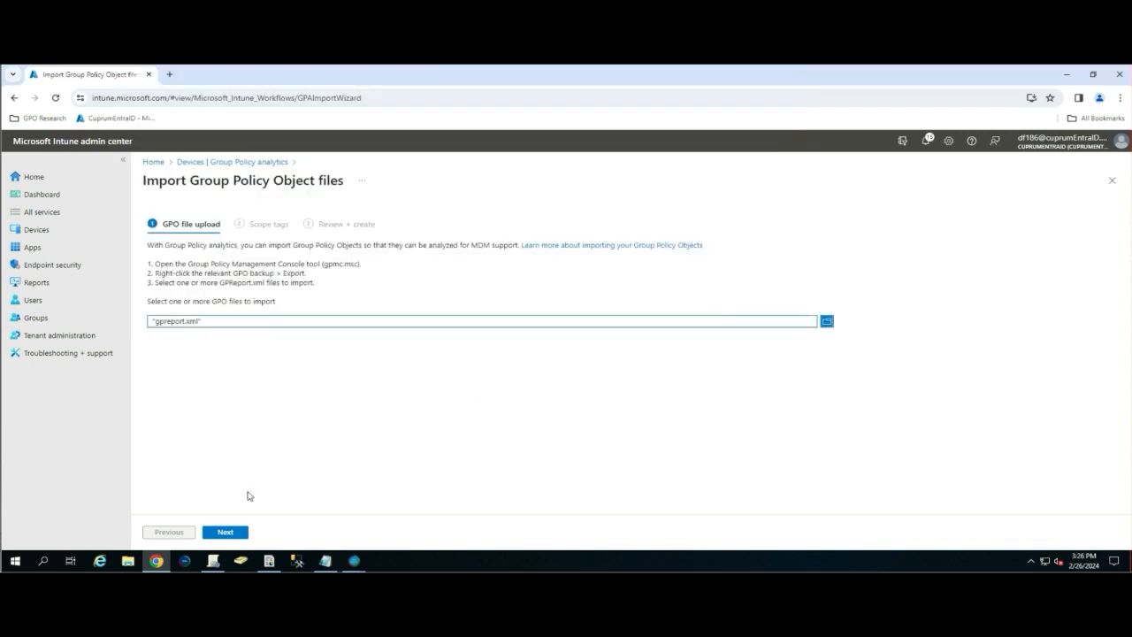
Step: Keep the Default scope tag and create the import of gpreport.xml
left_click(226, 532)
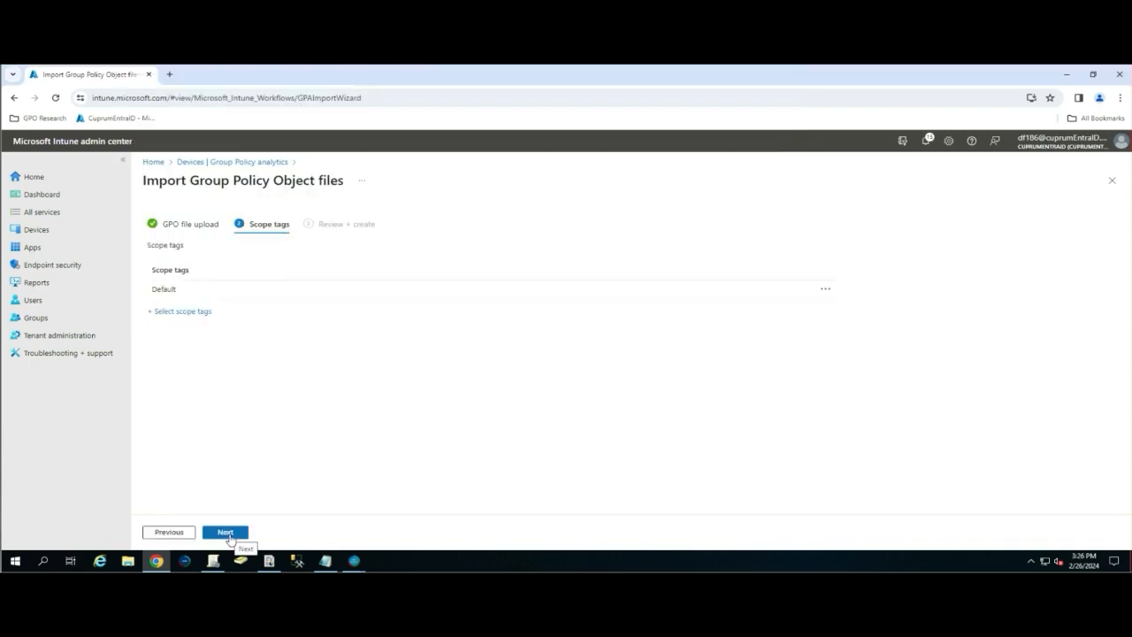
left_click(225, 533)
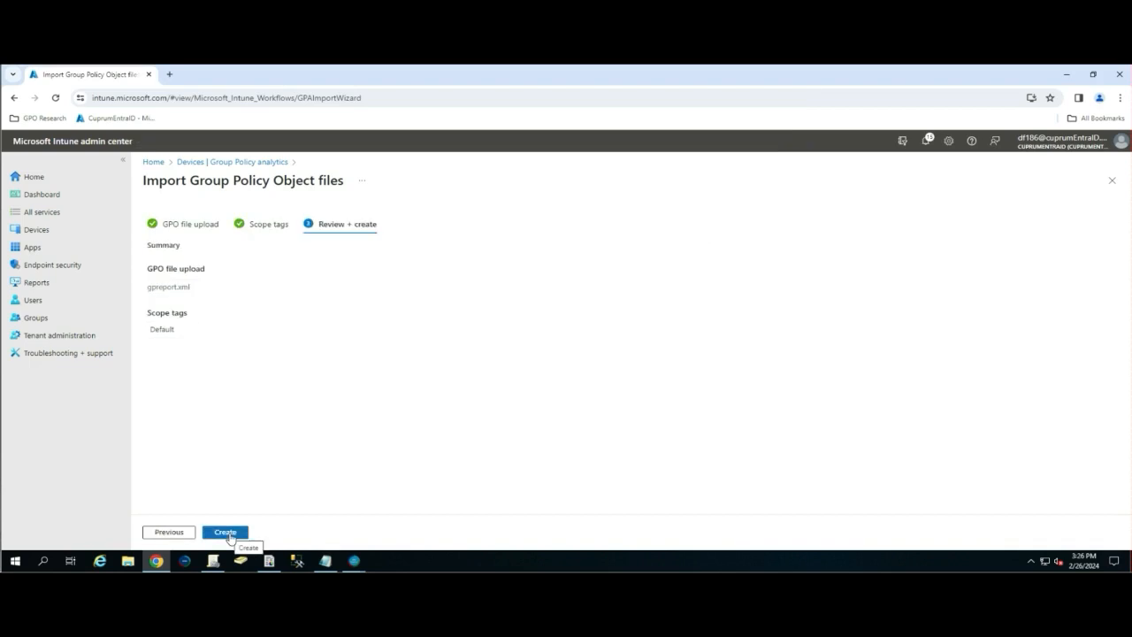
left_click(226, 533)
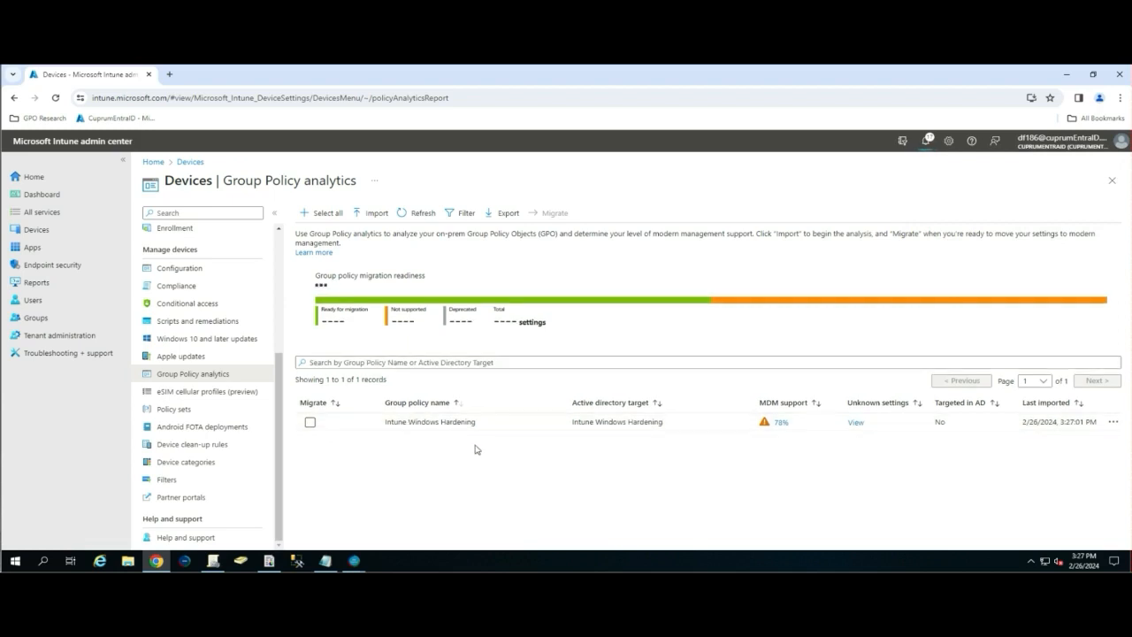
Step: Start migrating the Intune Windows Hardening policy to the cloud with all MDM-supported settings selected, accepting their configured values
left_click(310, 412)
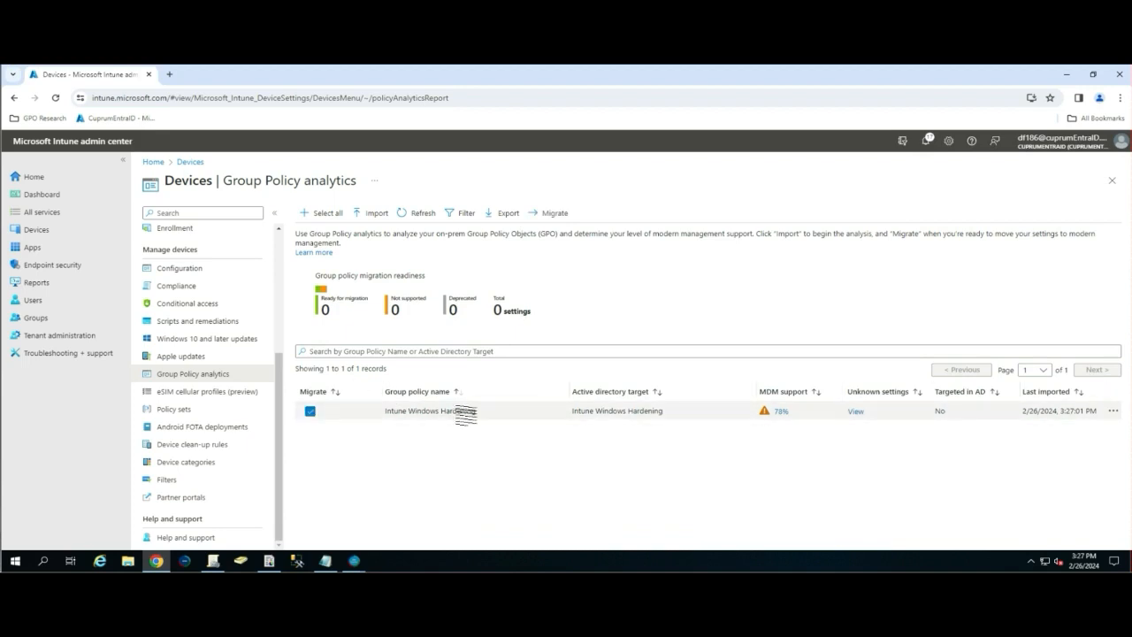
left_click(548, 214)
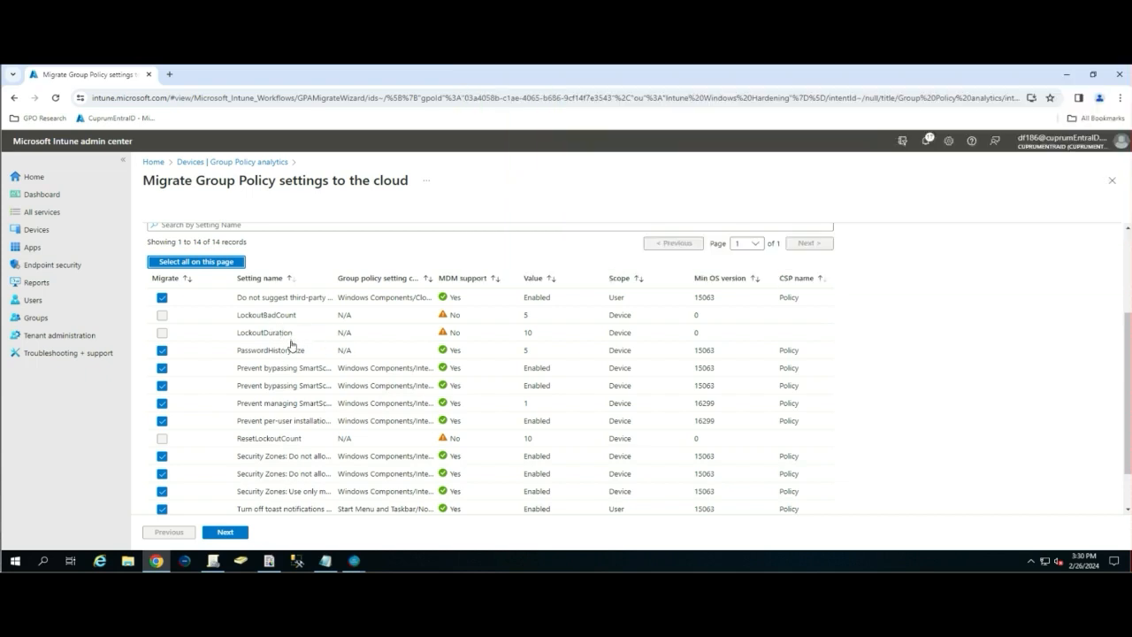
left_click(227, 533)
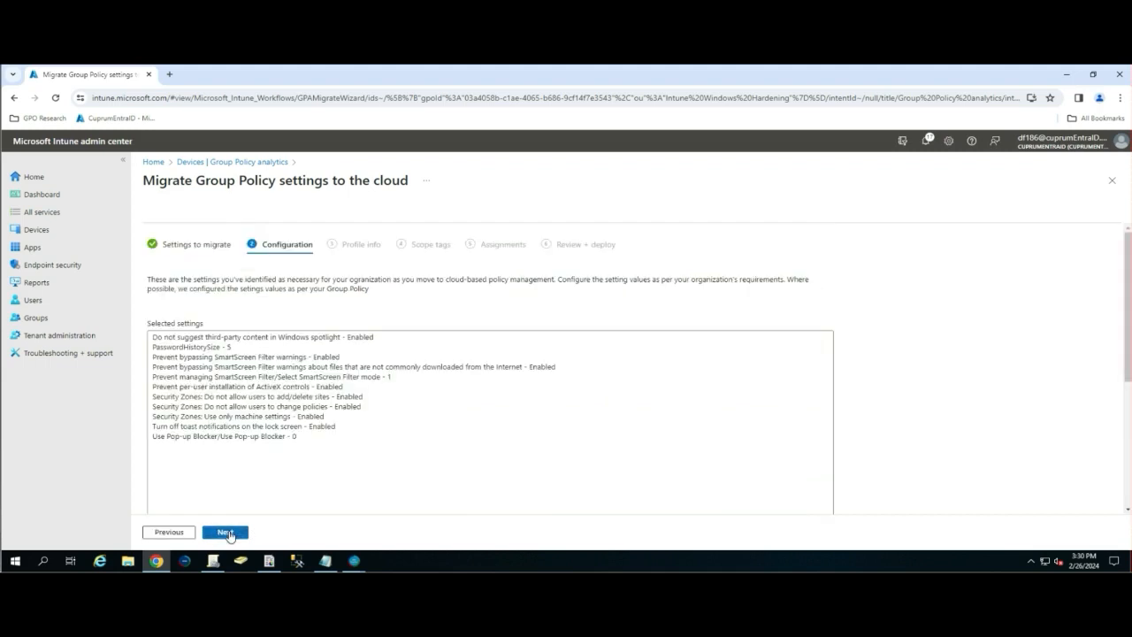
left_click(227, 533)
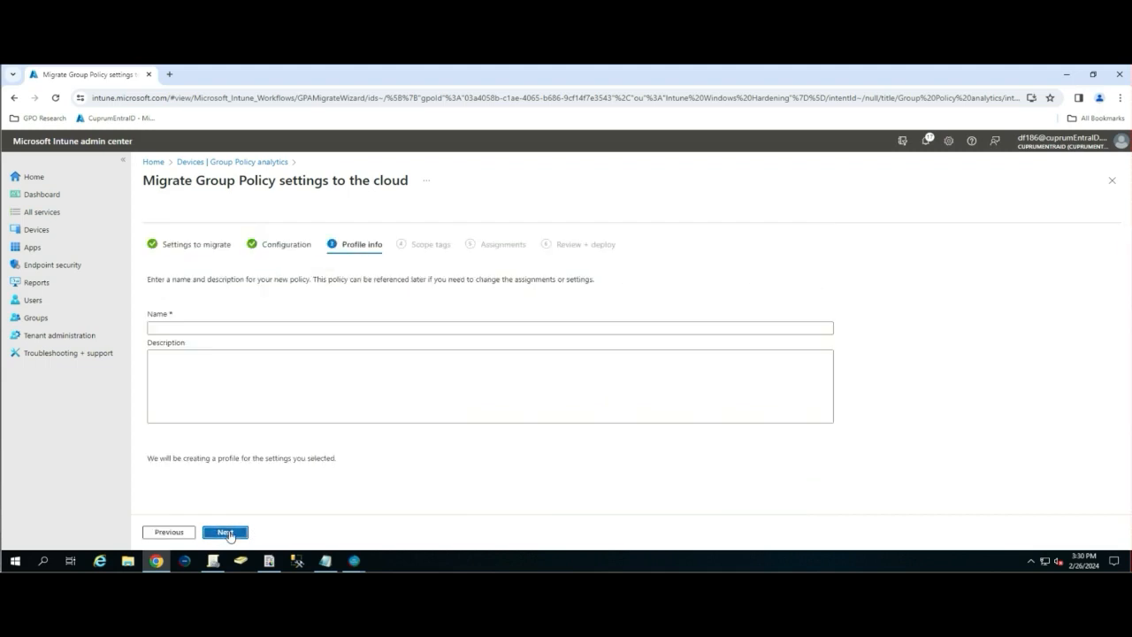
Step: Name the new profile Intune Windows Hardening and describe it as "Uploaded Settings from OnPrem GPO's"
left_click(187, 328)
type("Intune Windows Hardening")
left_click(191, 389)
type("Uploaded Settings from OnPrem GPO's")
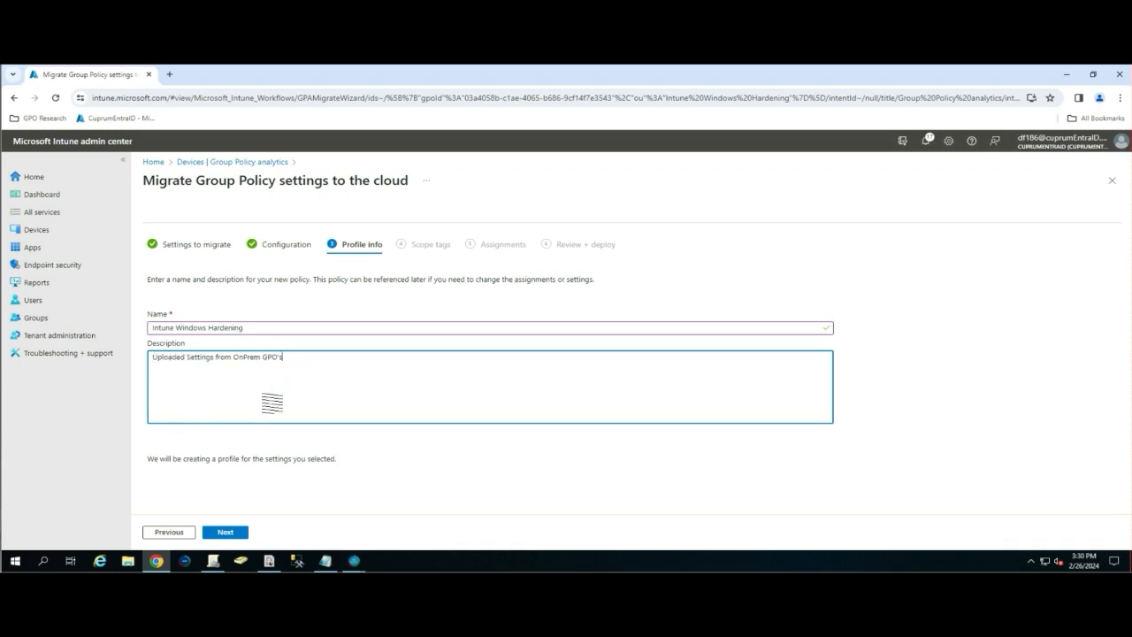
left_click(227, 534)
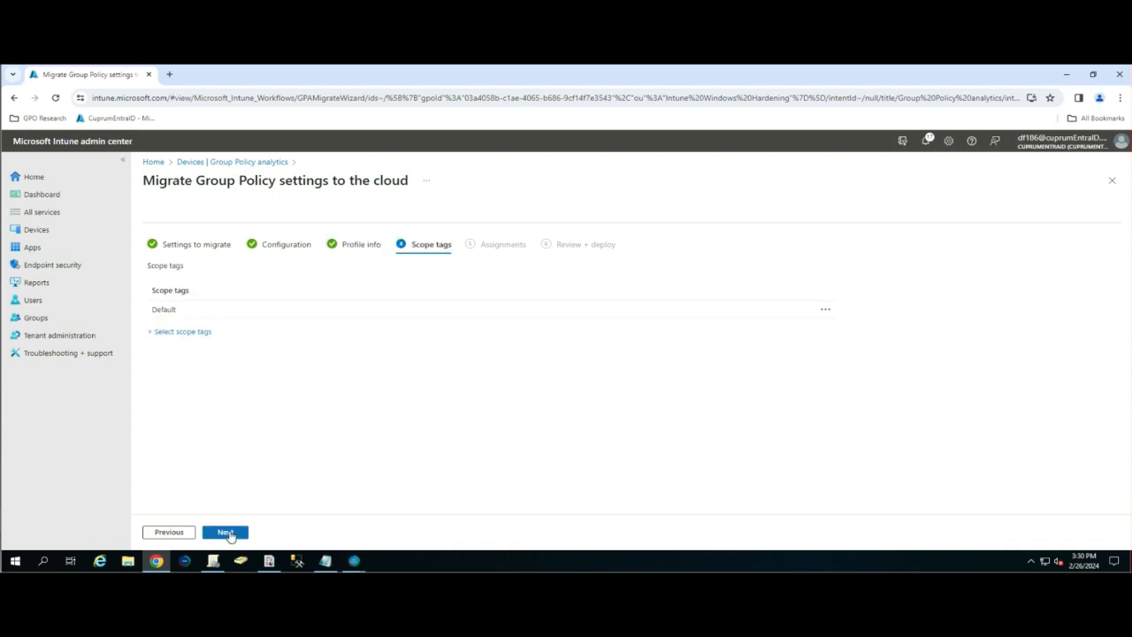
Step: Keep the Default scope tag, add no assignments, and deploy the migrated profile
left_click(228, 533)
left_click(226, 532)
left_click(228, 532)
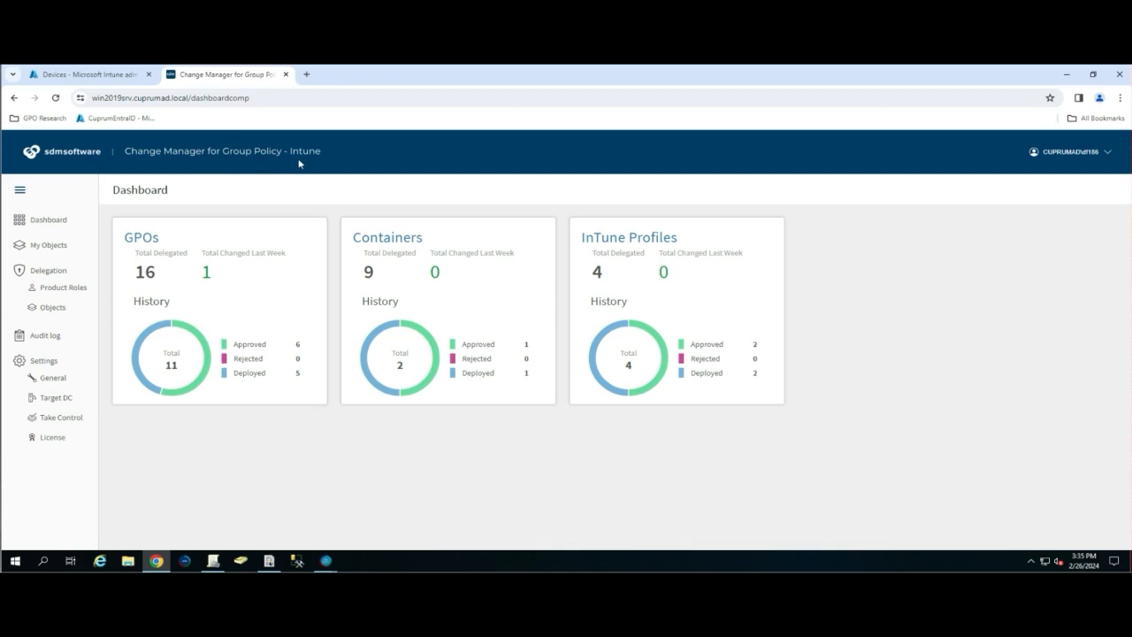
Step: In Change Manager for Group Policy - Intune, take control of the Intune Windows Hardening profile
left_click(60, 425)
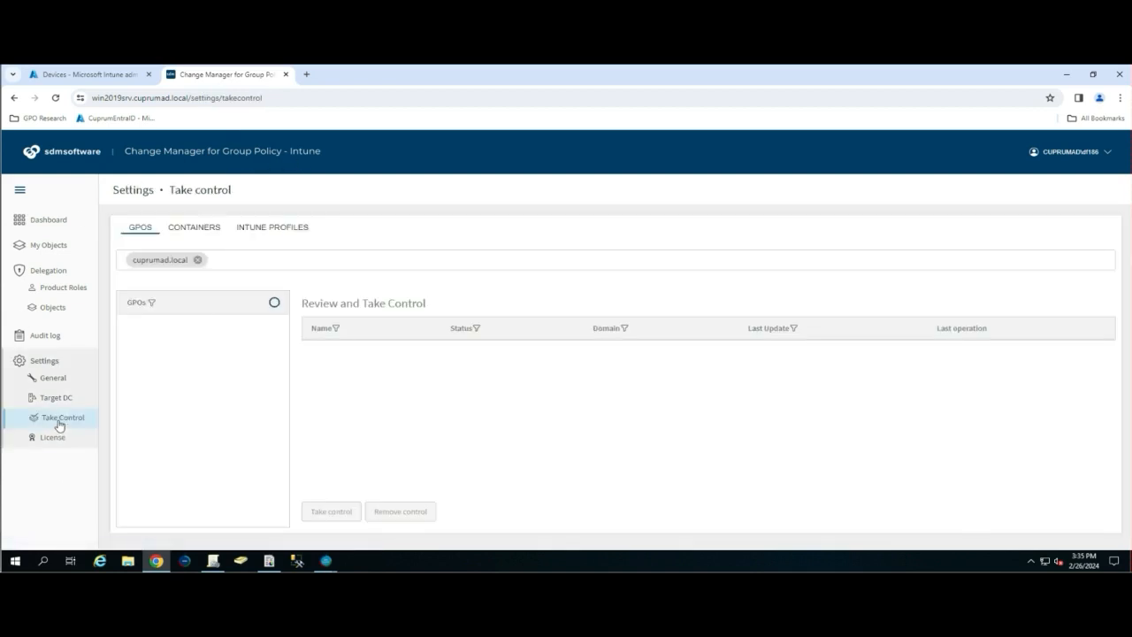
left_click(263, 229)
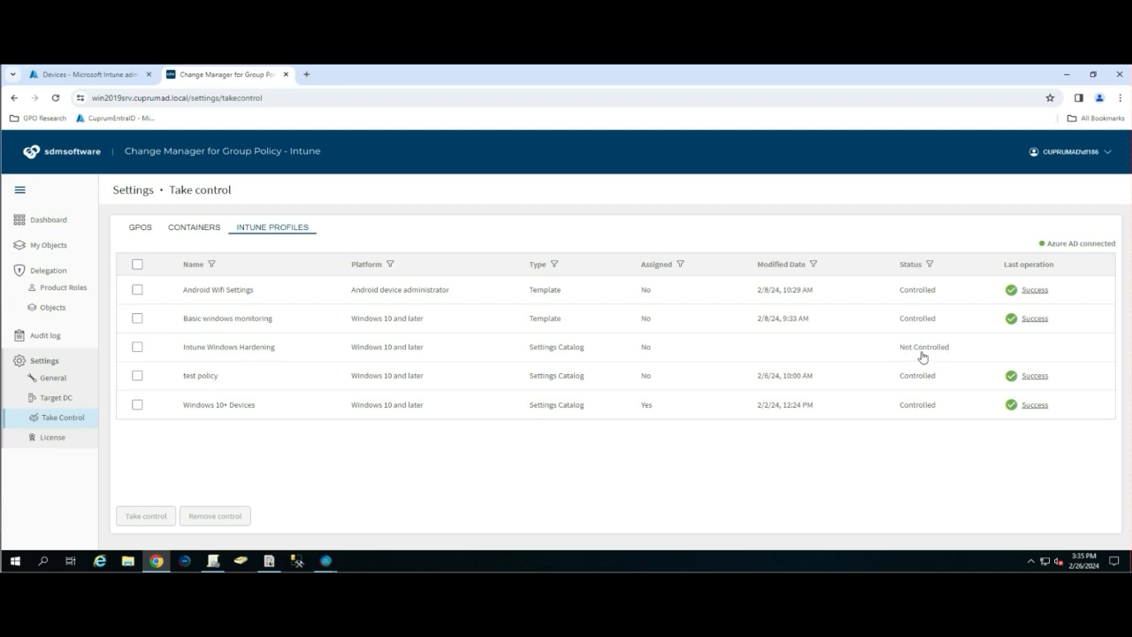
left_click(137, 347)
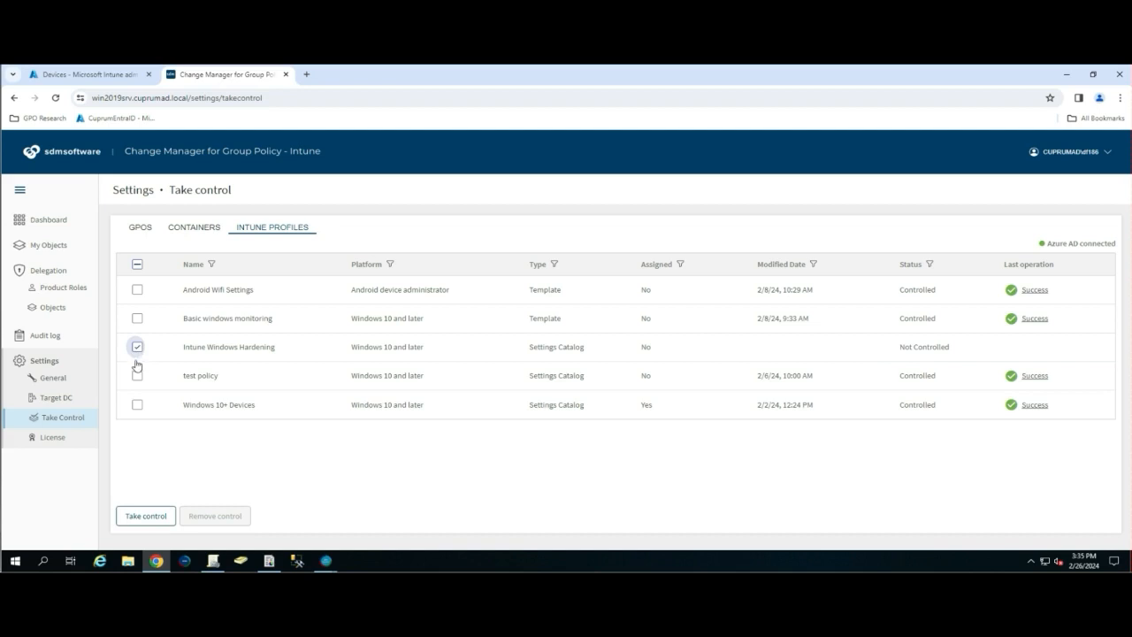
left_click(147, 517)
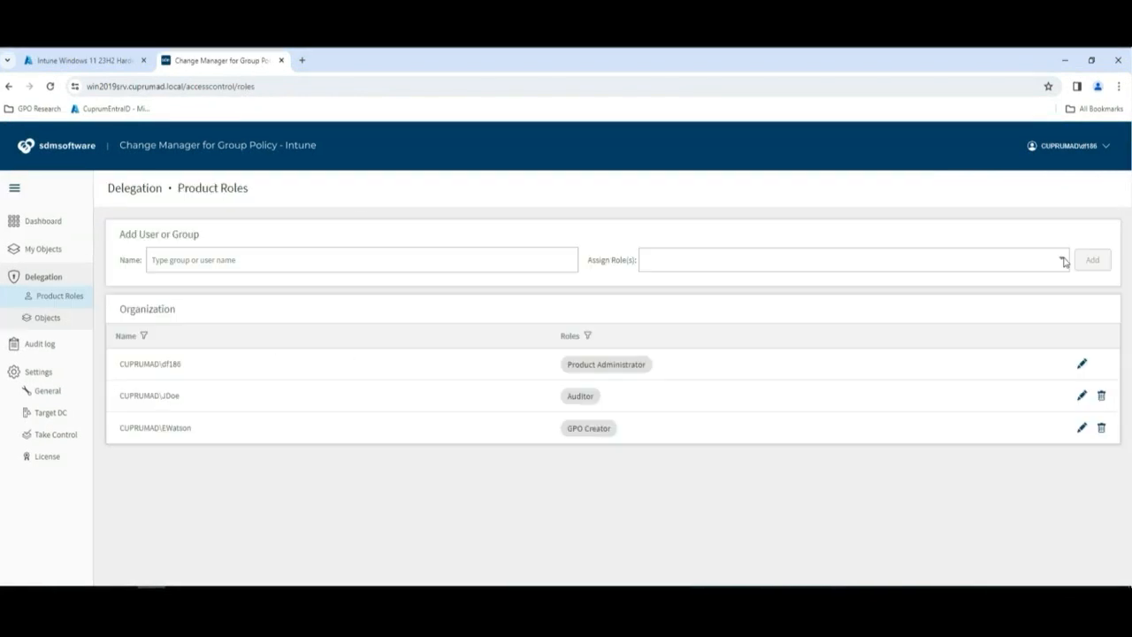
Step: Show the roles that can be assigned to a new user or group under Product Roles
left_click(1062, 259)
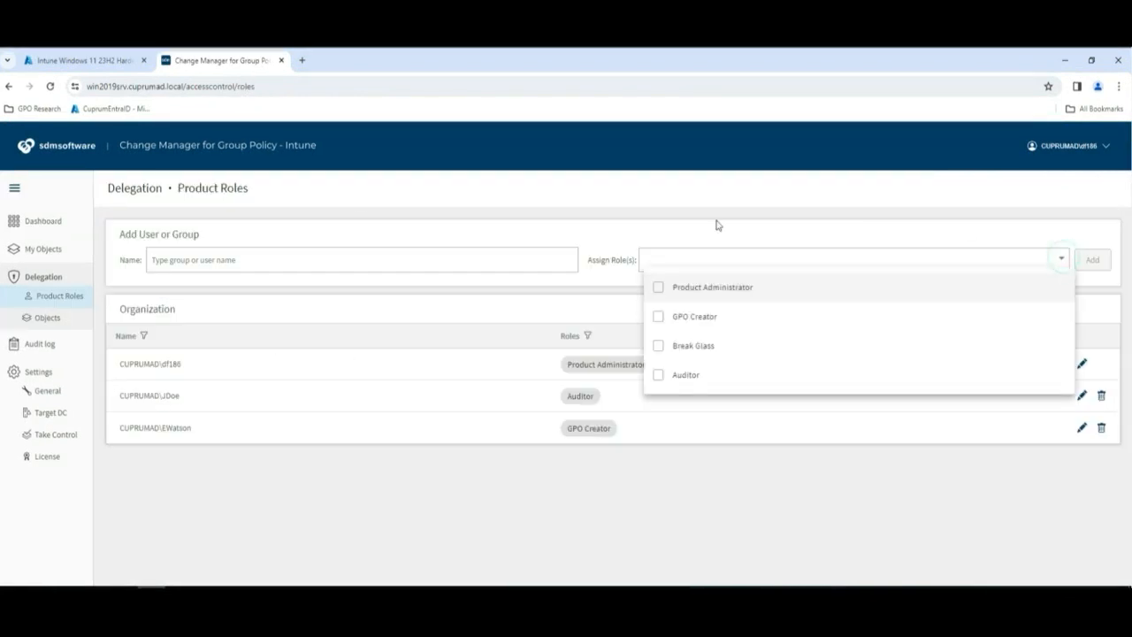